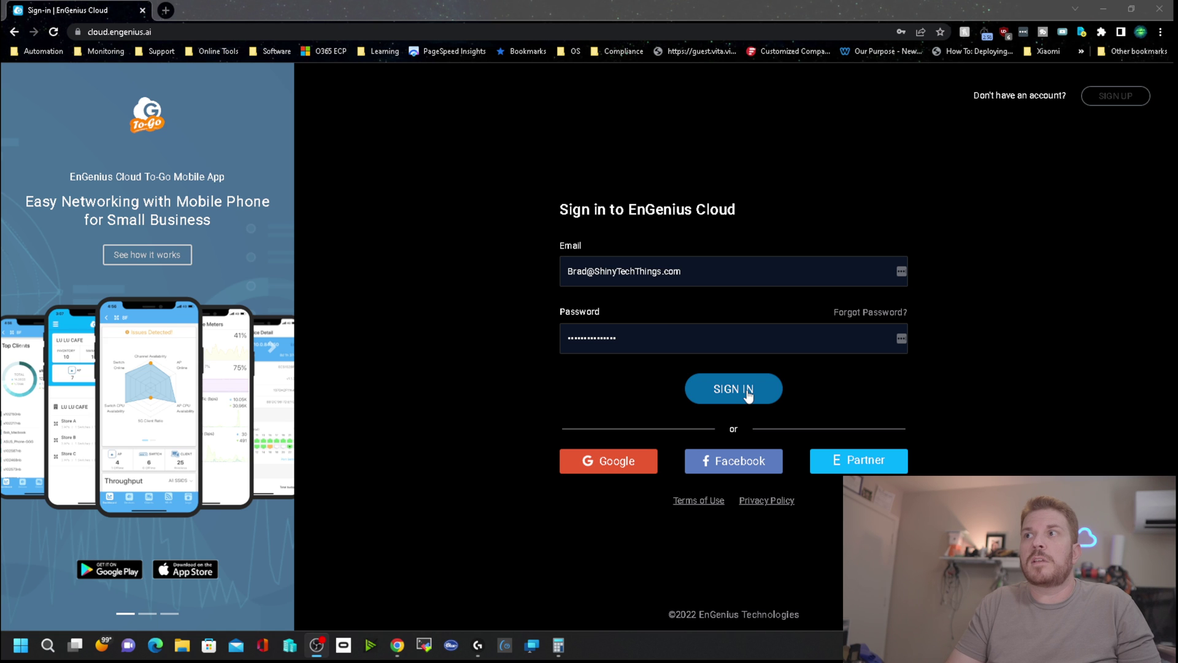
# Sign in to EnGenius Cloud and step through the welcome tour, then close it
pyautogui.click(747, 396)
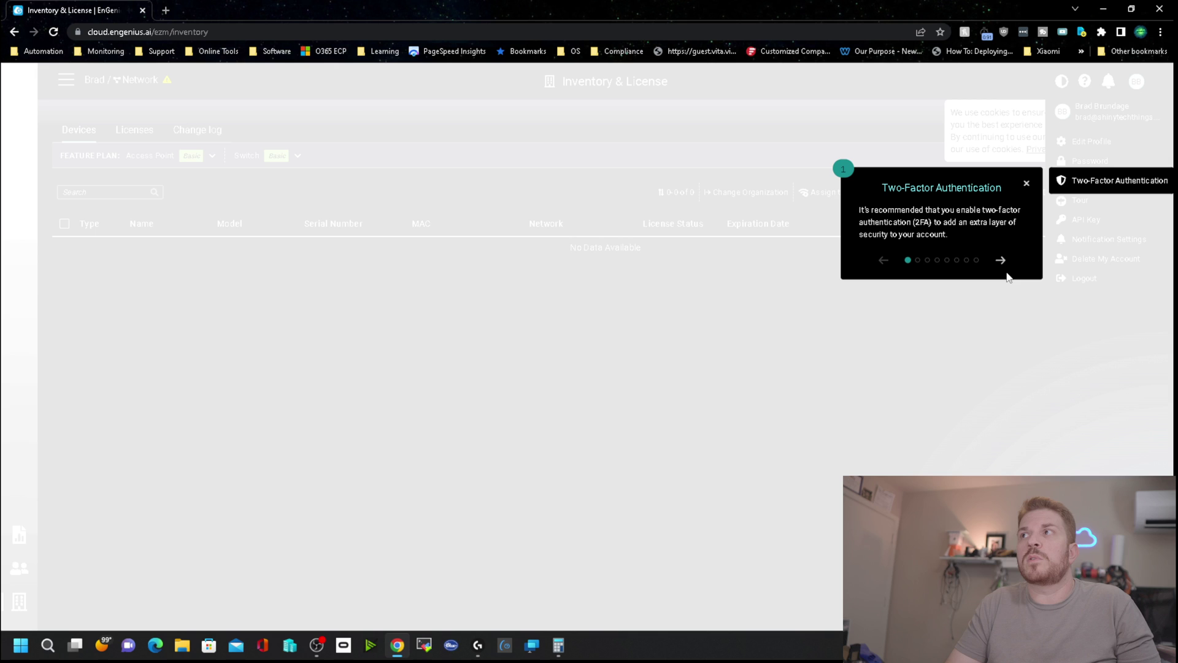
pyautogui.click(1003, 261)
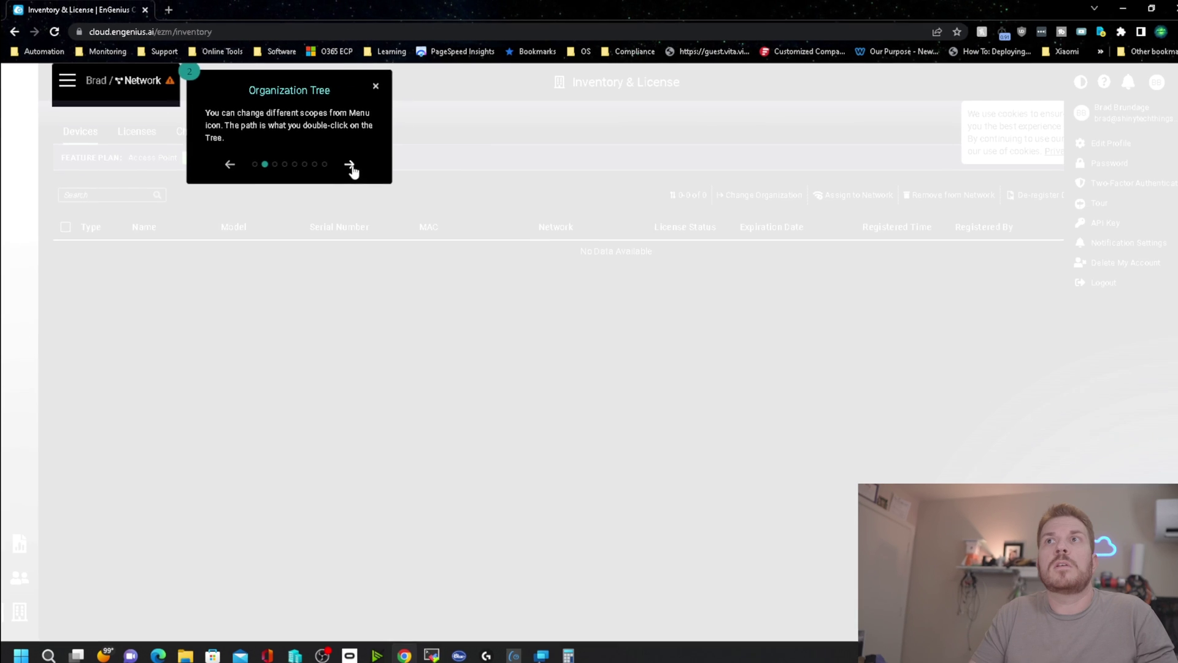
pyautogui.click(351, 165)
pyautogui.click(226, 158)
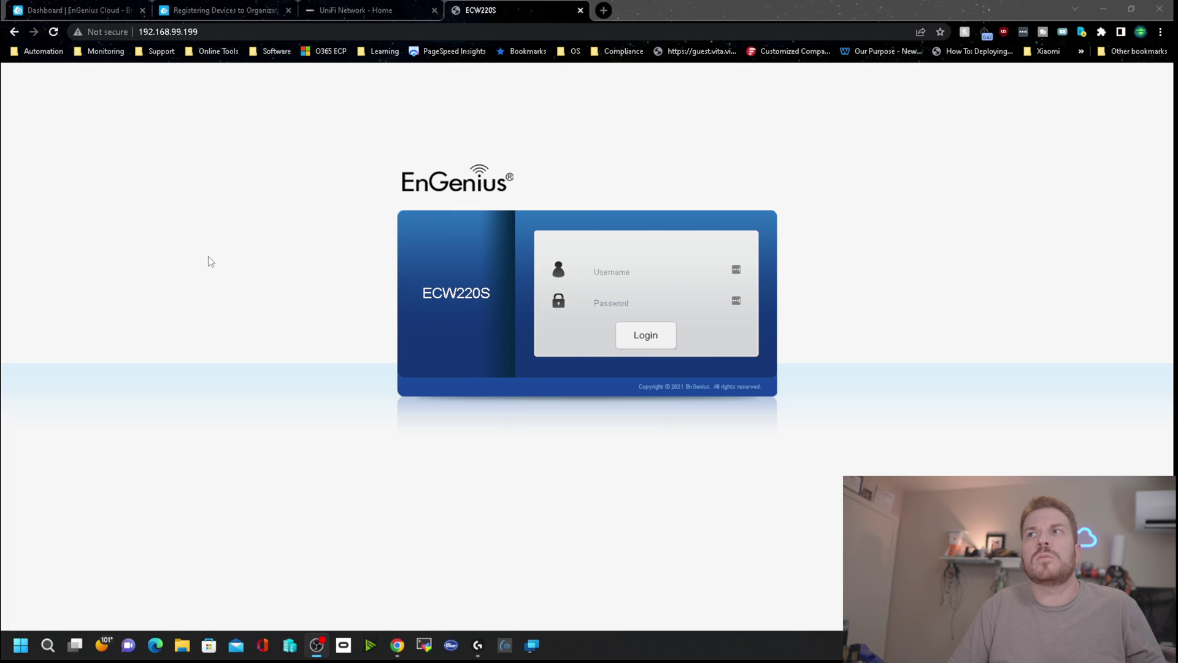
# Confirm Access Points' Add from Inventory list is empty, then switch to the device registration guide
pyautogui.click(99, 8)
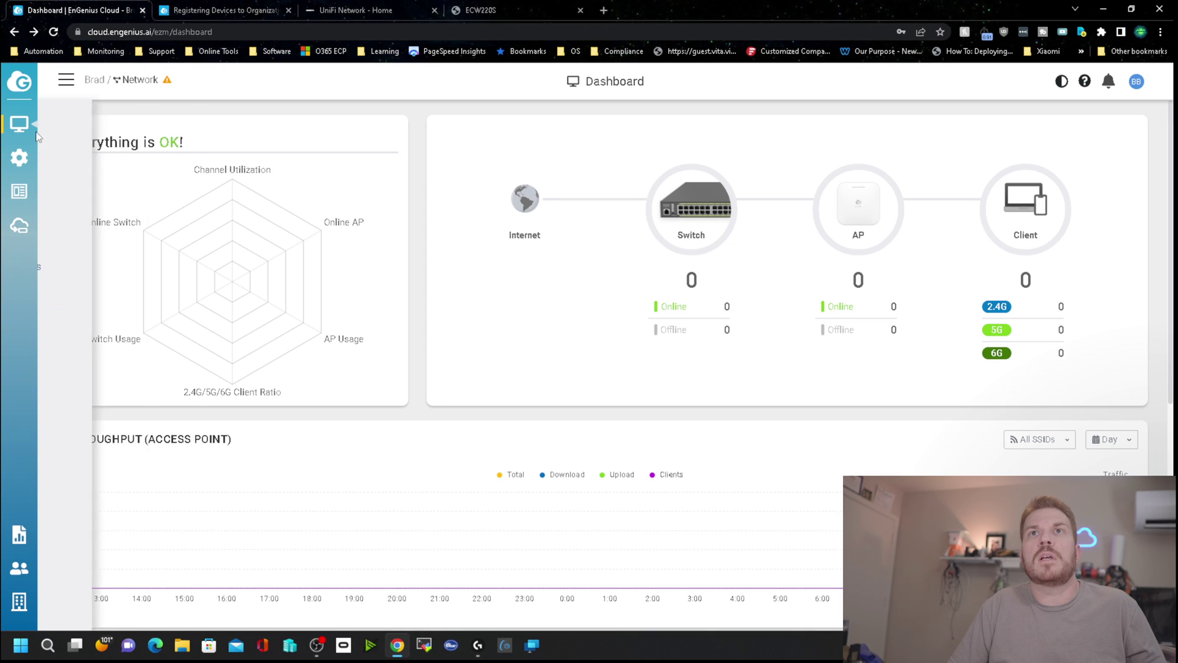
pyautogui.moveTo(32, 129)
pyautogui.click(76, 175)
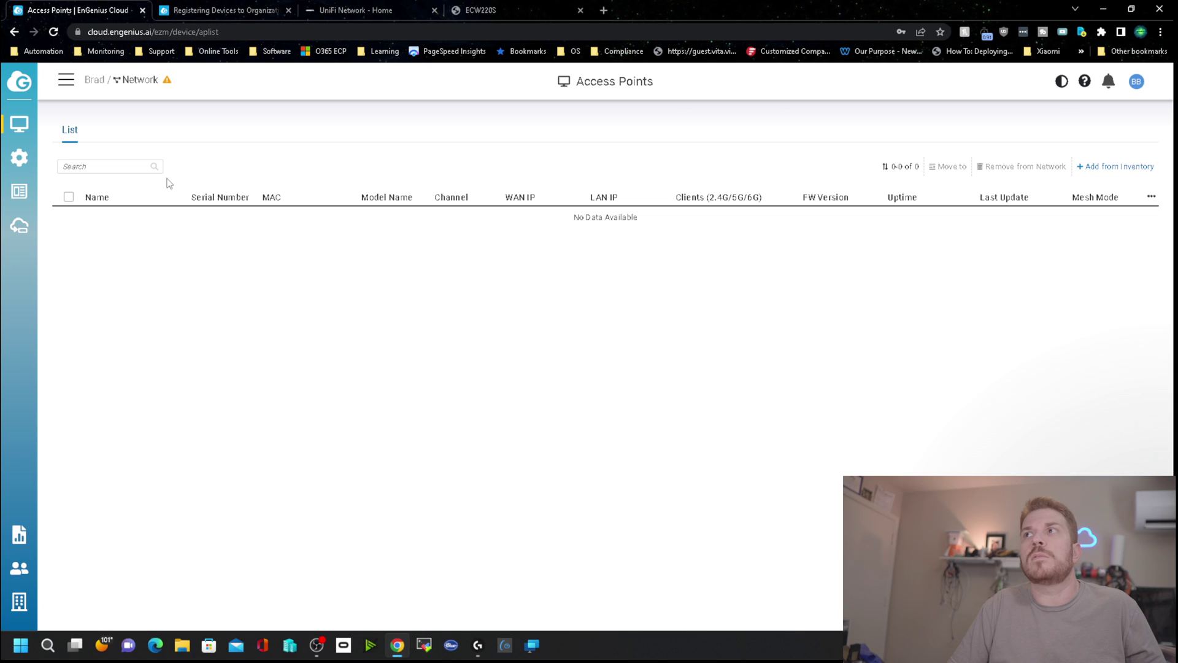
pyautogui.click(1137, 168)
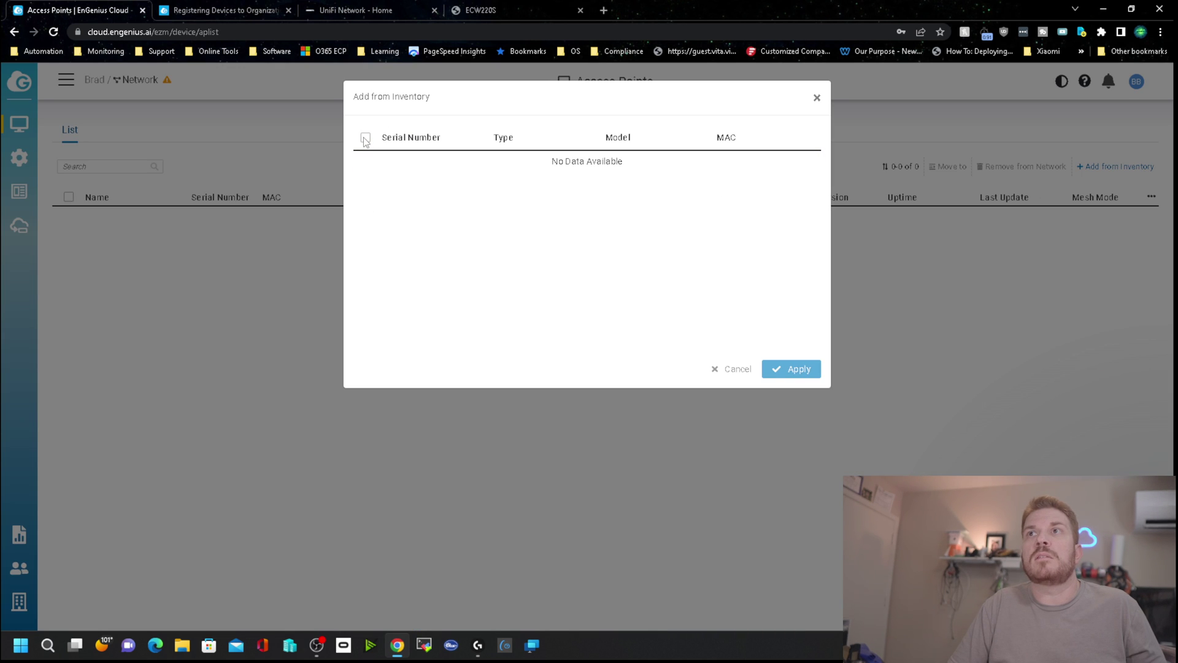
pyautogui.click(817, 98)
pyautogui.click(232, 12)
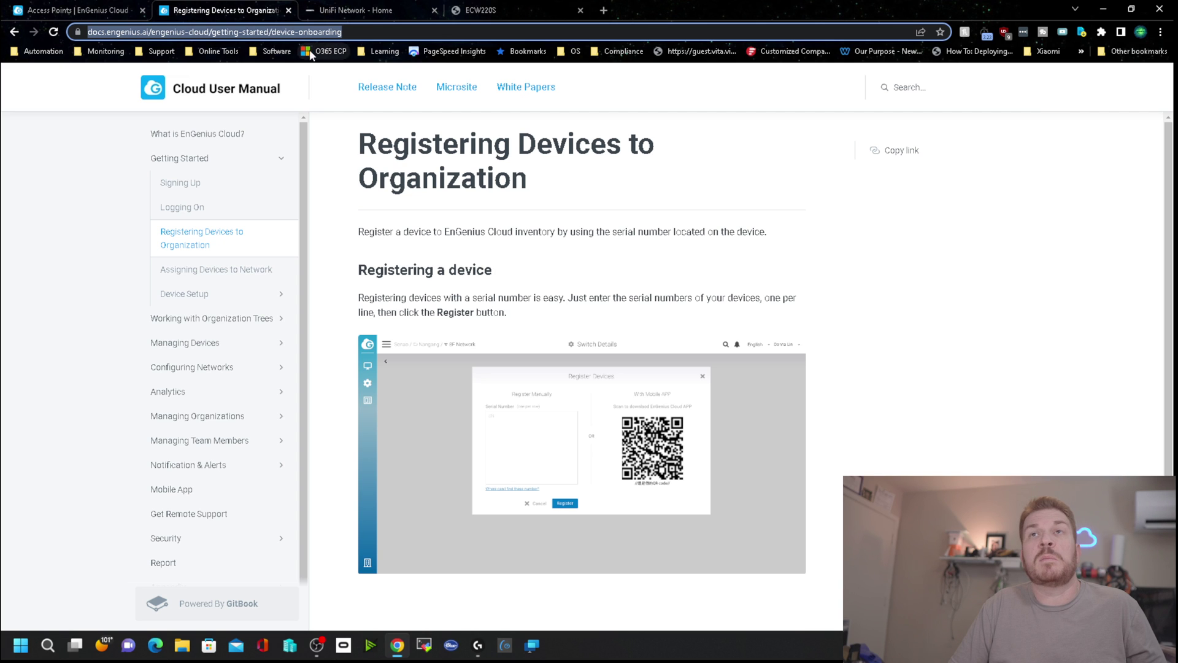
# Log in to the ECW220S local page and confirm under Local Setting it isn't cloud-connected
pyautogui.hotkey('ctrl', '4')
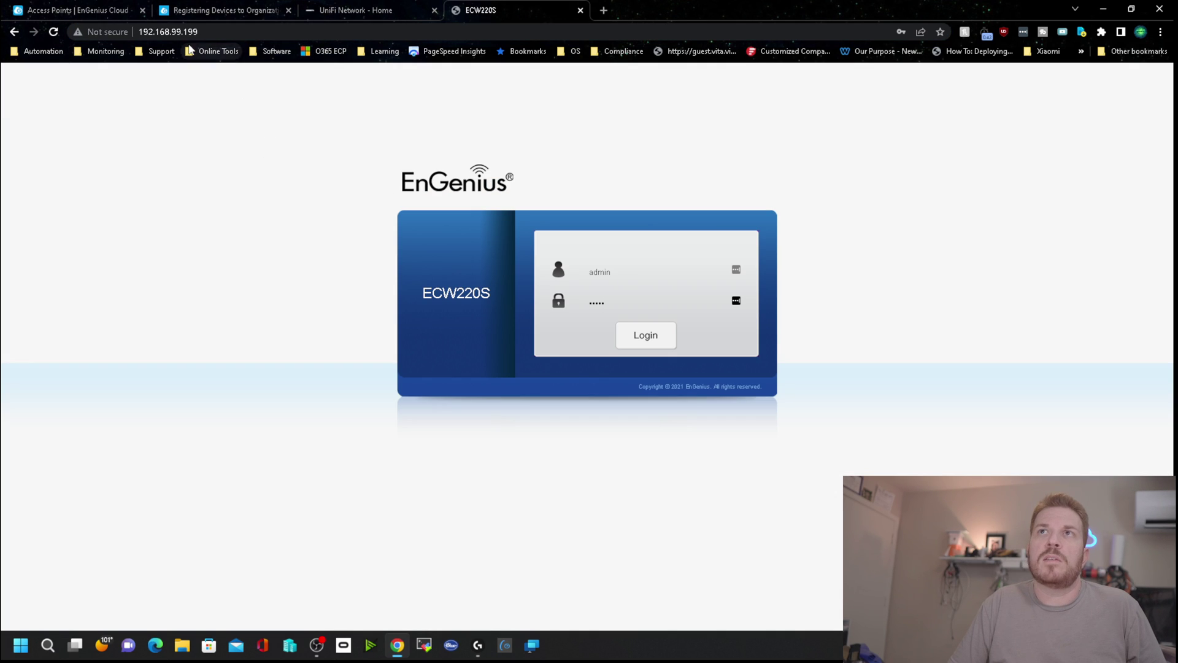
pyautogui.click(665, 339)
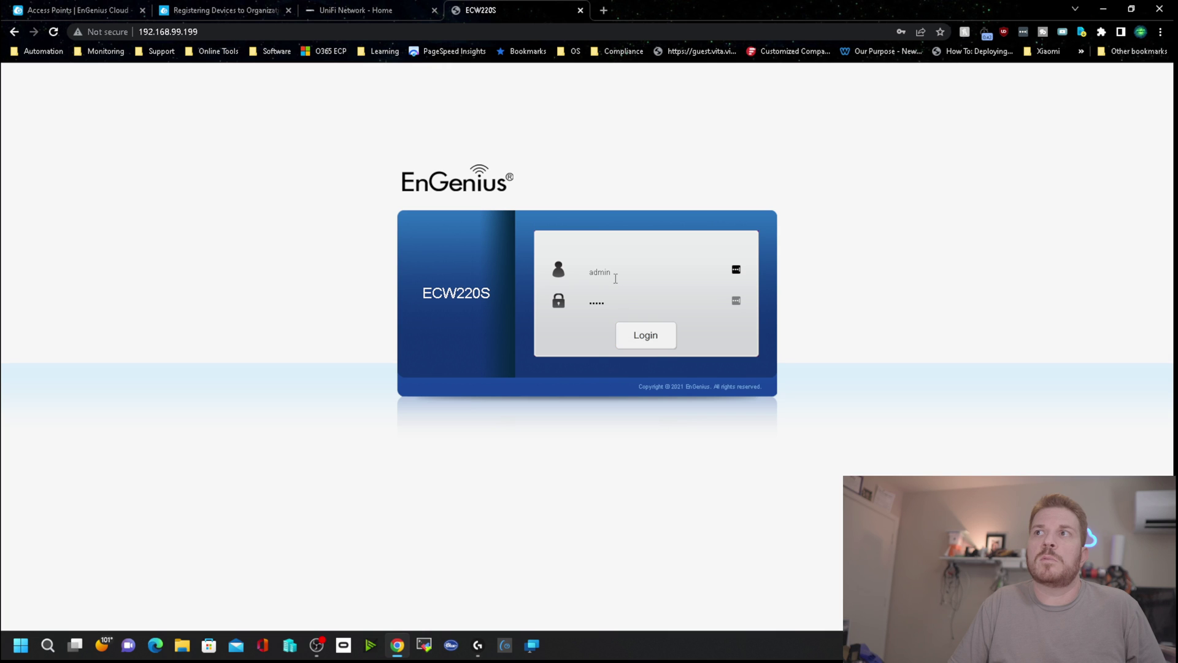
pyautogui.click(646, 338)
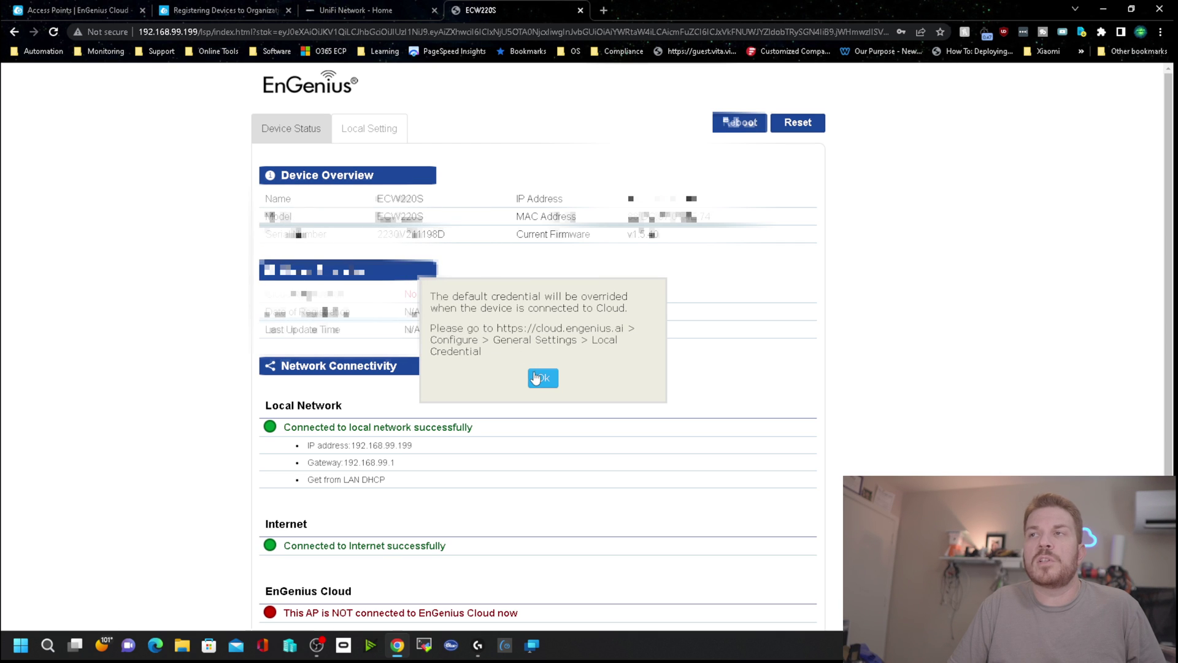
pyautogui.click(546, 379)
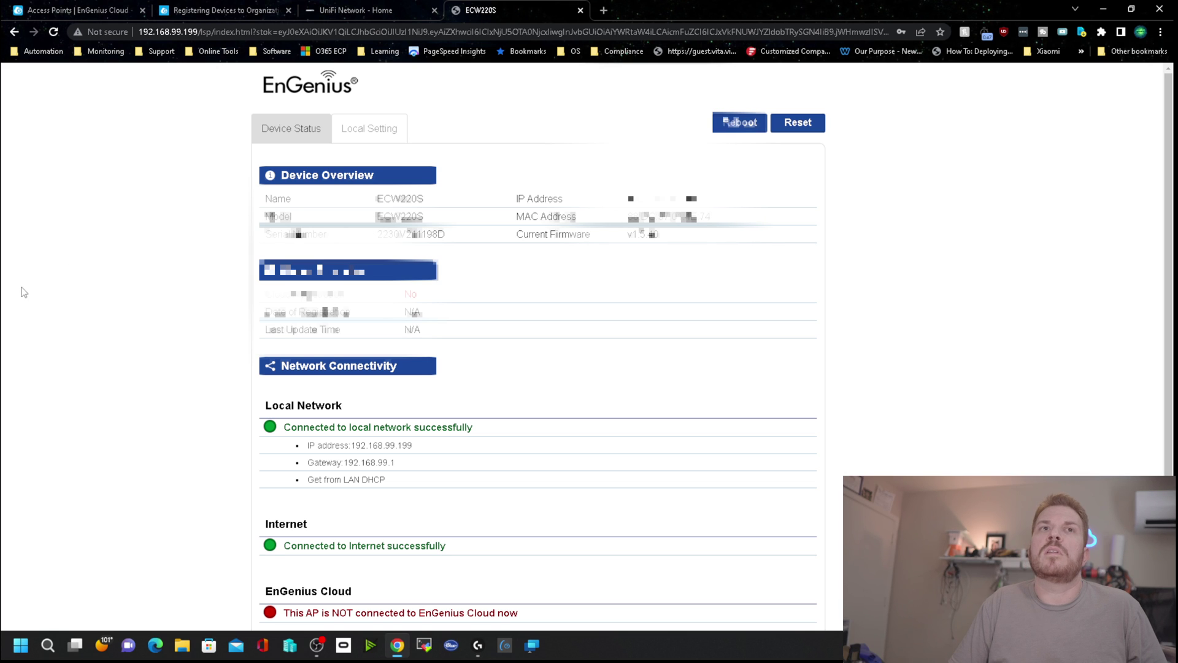
pyautogui.click(371, 129)
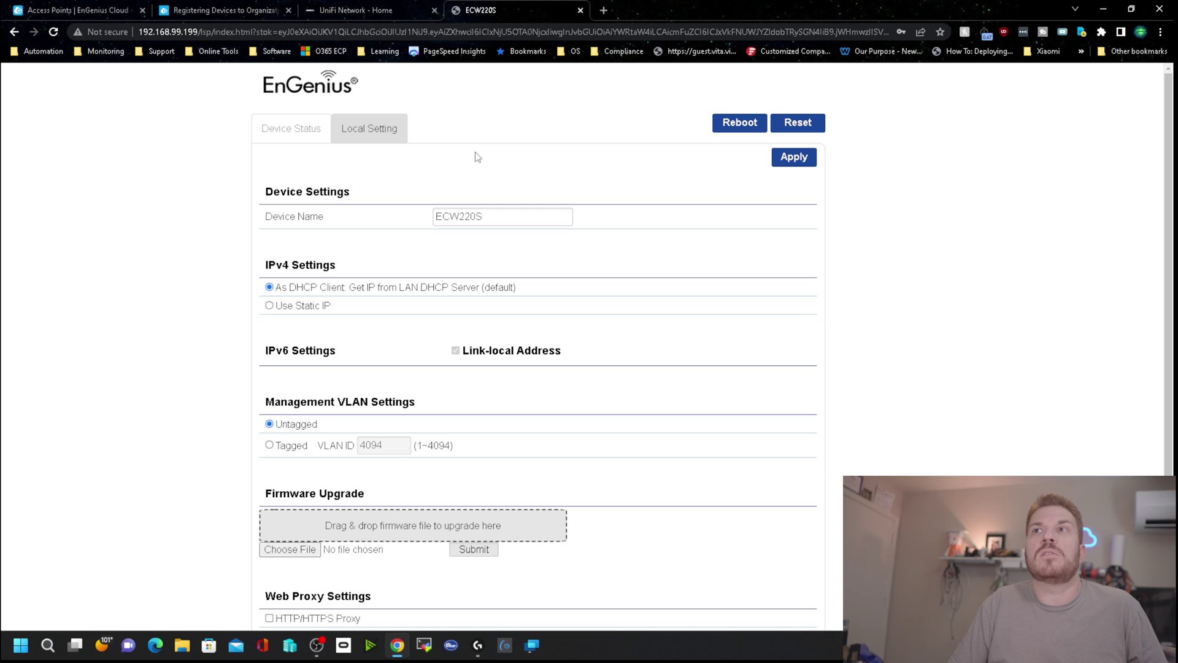
pyautogui.scroll(-2, 490, 167)
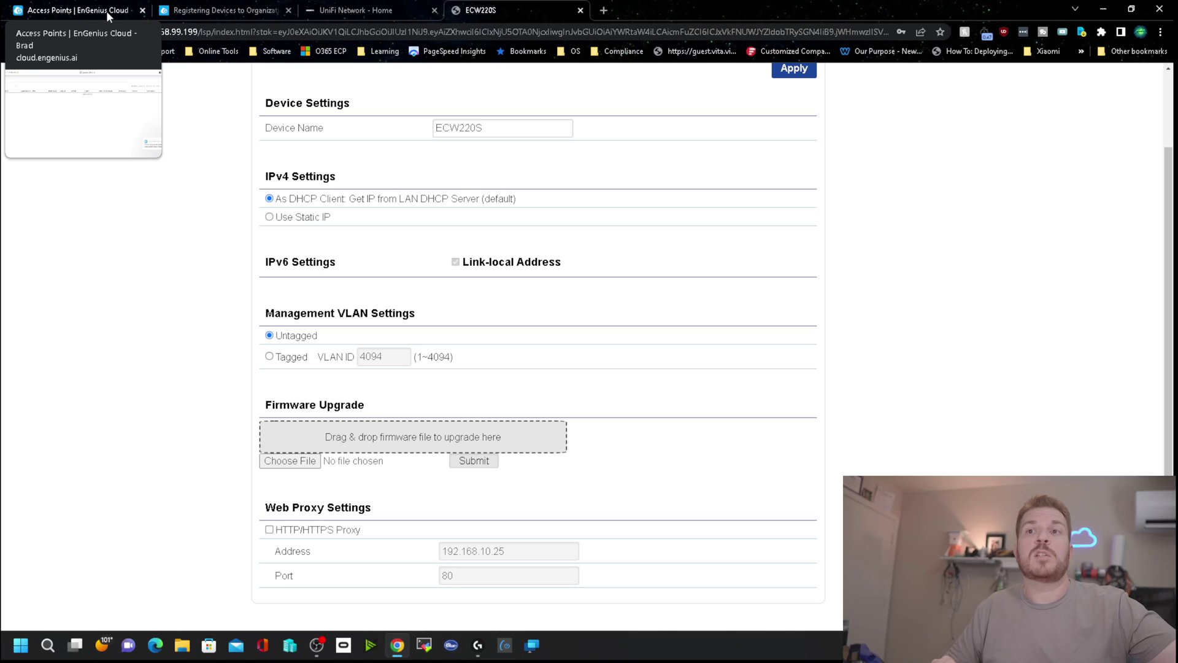
pyautogui.click(97, 13)
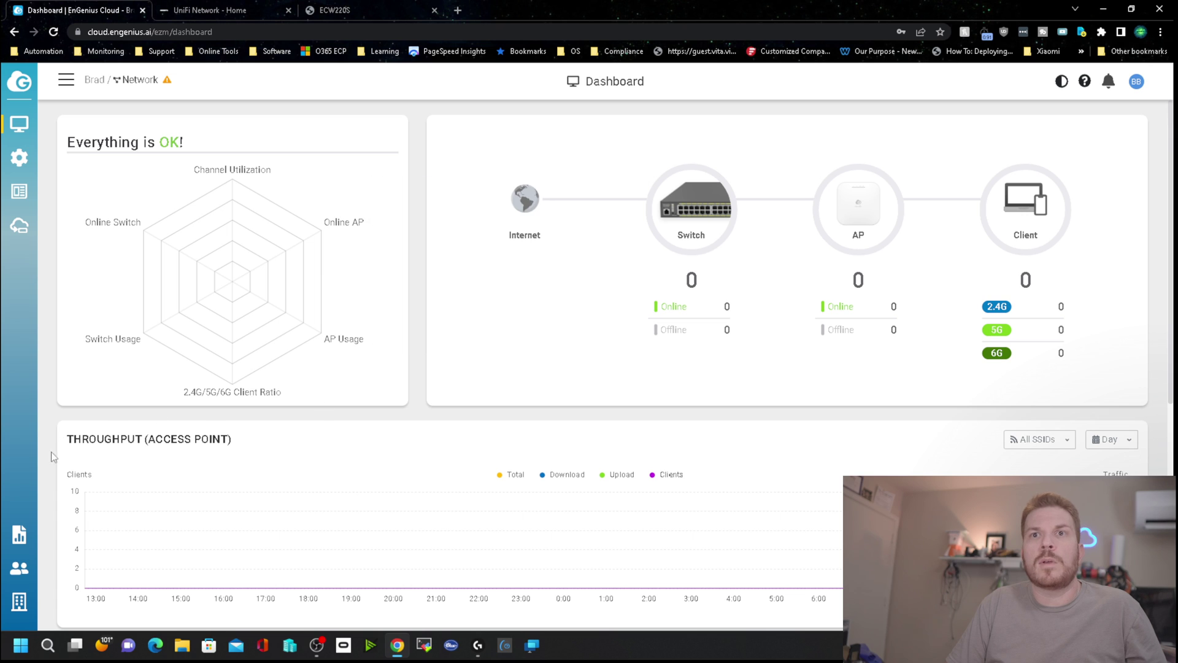
# Check that the ECW220S appears under Access Points' Add from Inventory list
pyautogui.moveTo(8, 599)
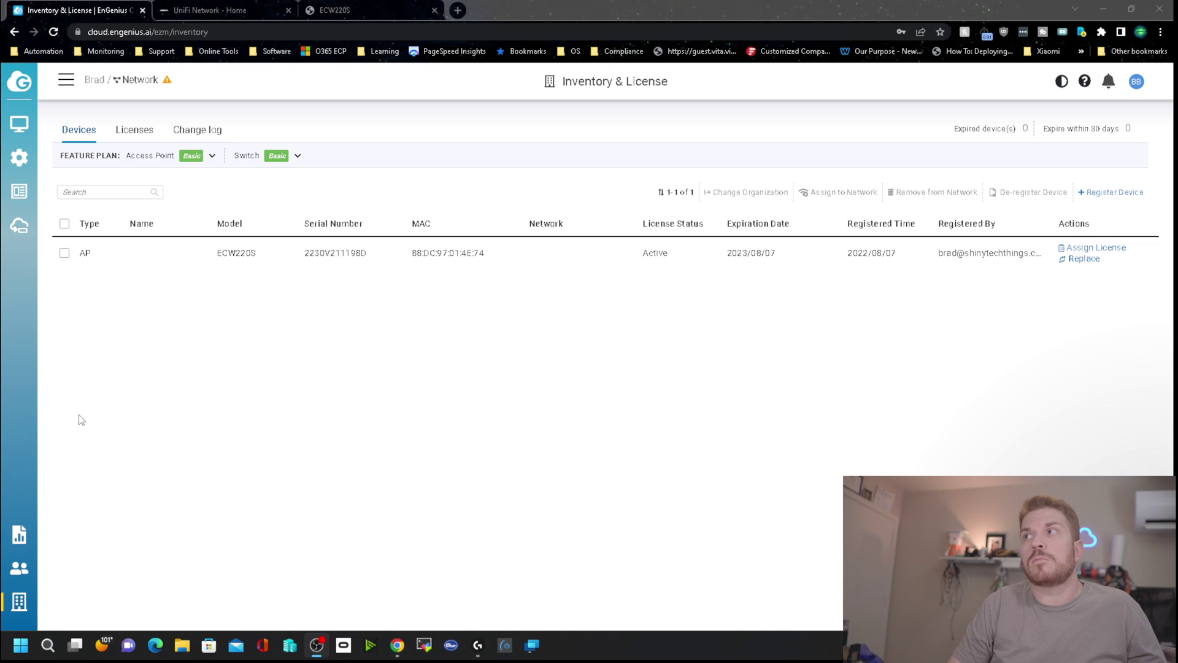
pyautogui.moveTo(19, 124)
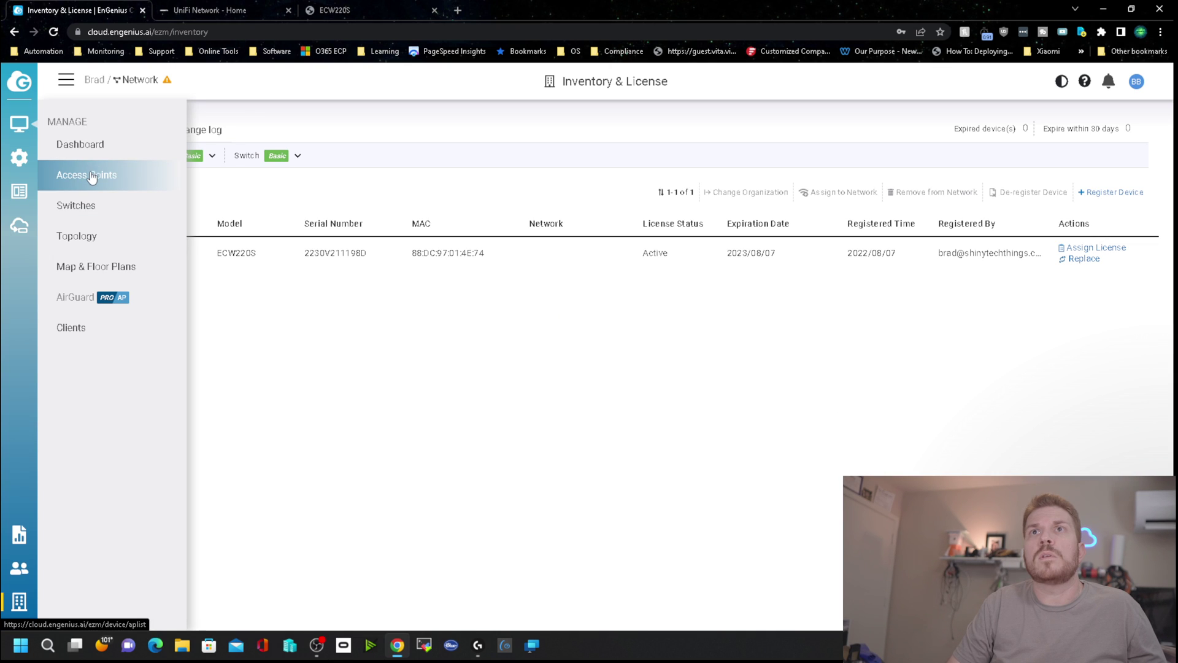
pyautogui.click(115, 178)
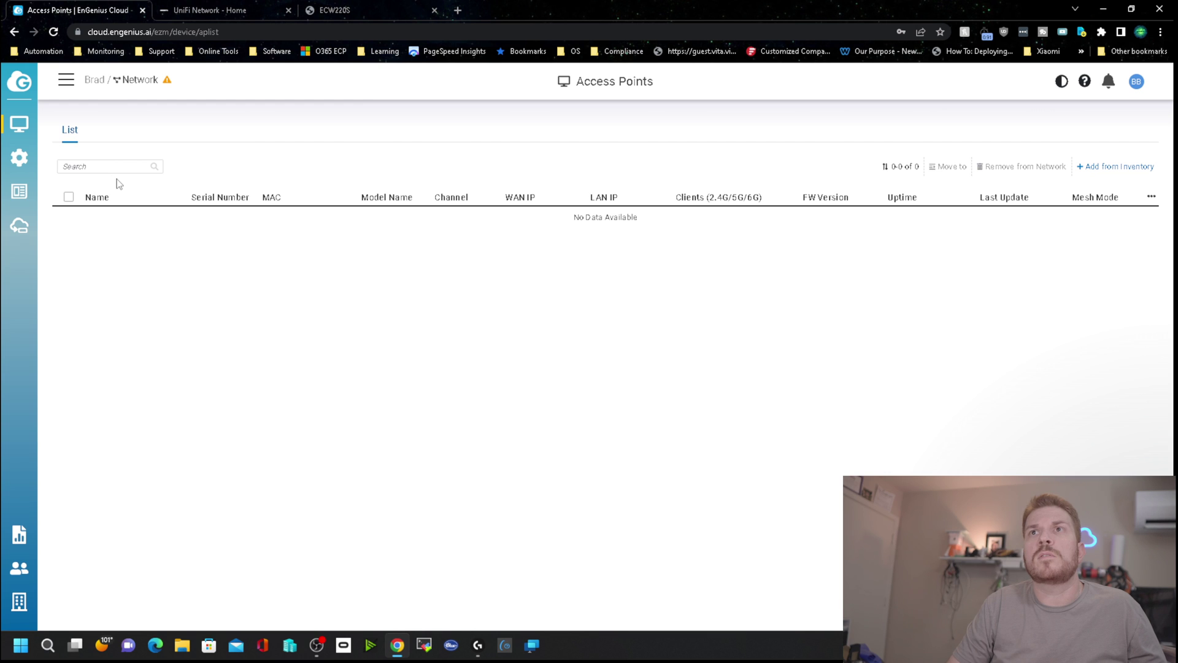
pyautogui.click(1083, 167)
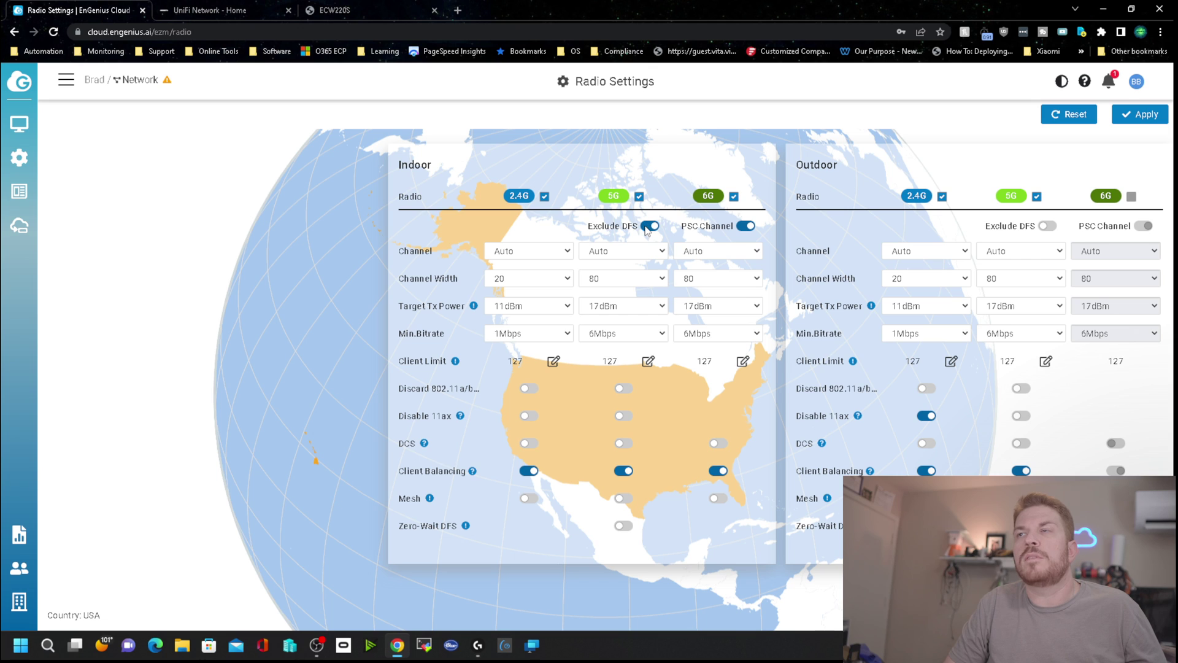
# Keep the 5G channel width at 80 and set 2.4G transmit power to 28dBm
pyautogui.click(661, 279)
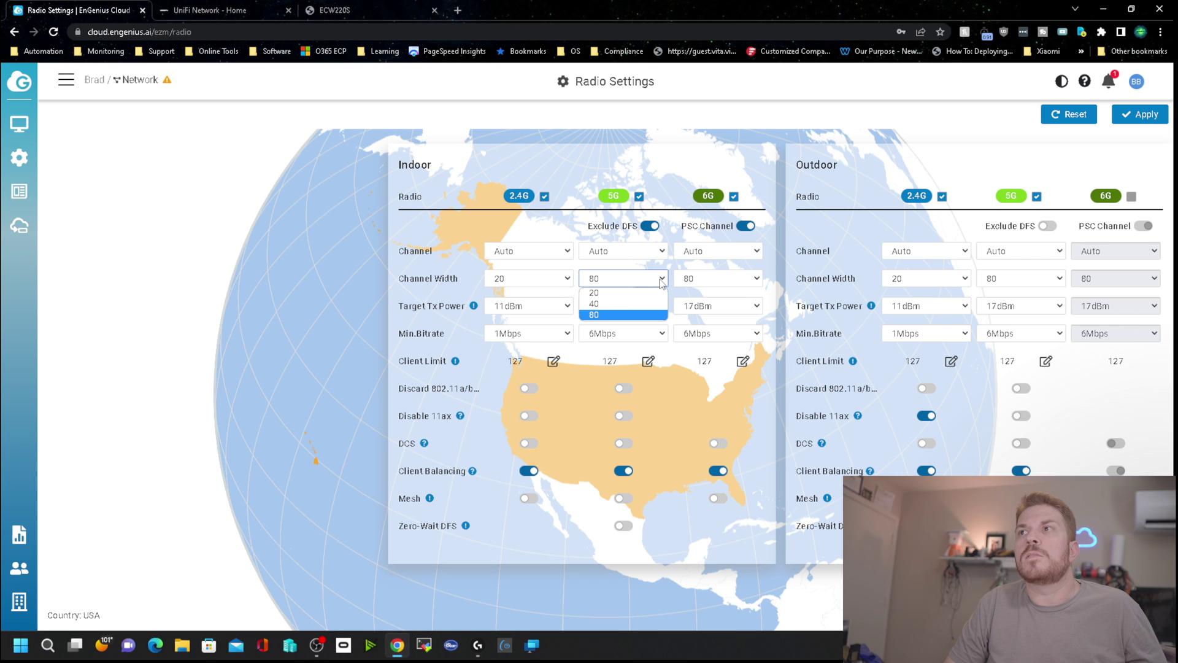
pyautogui.click(623, 315)
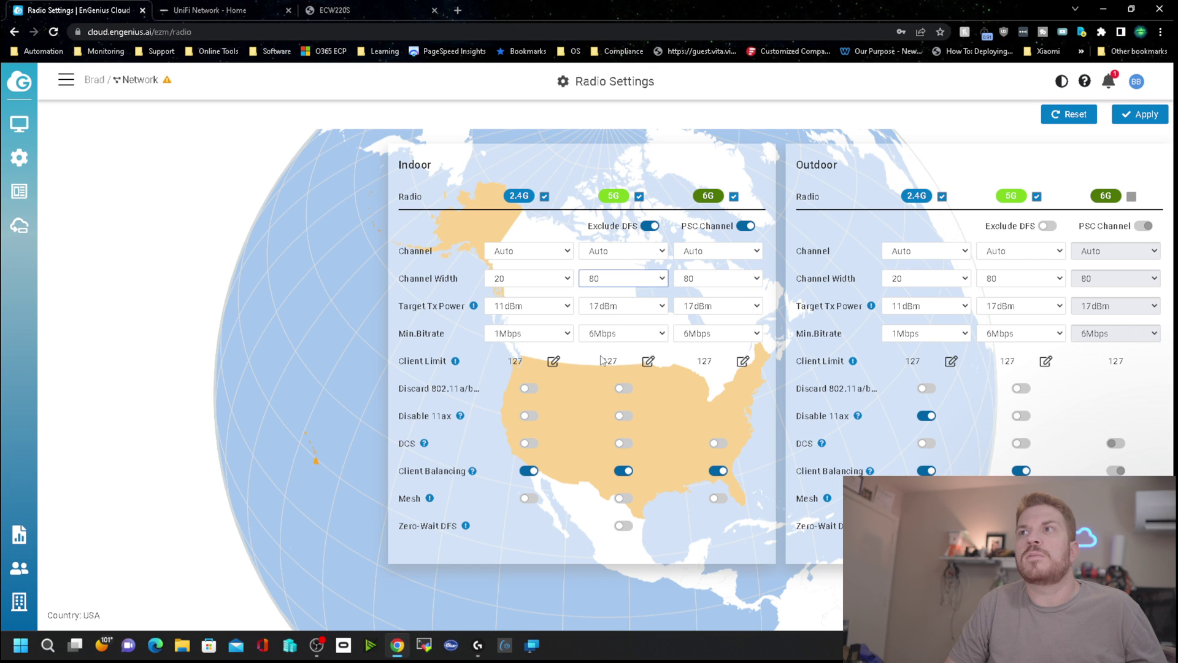
pyautogui.click(617, 306)
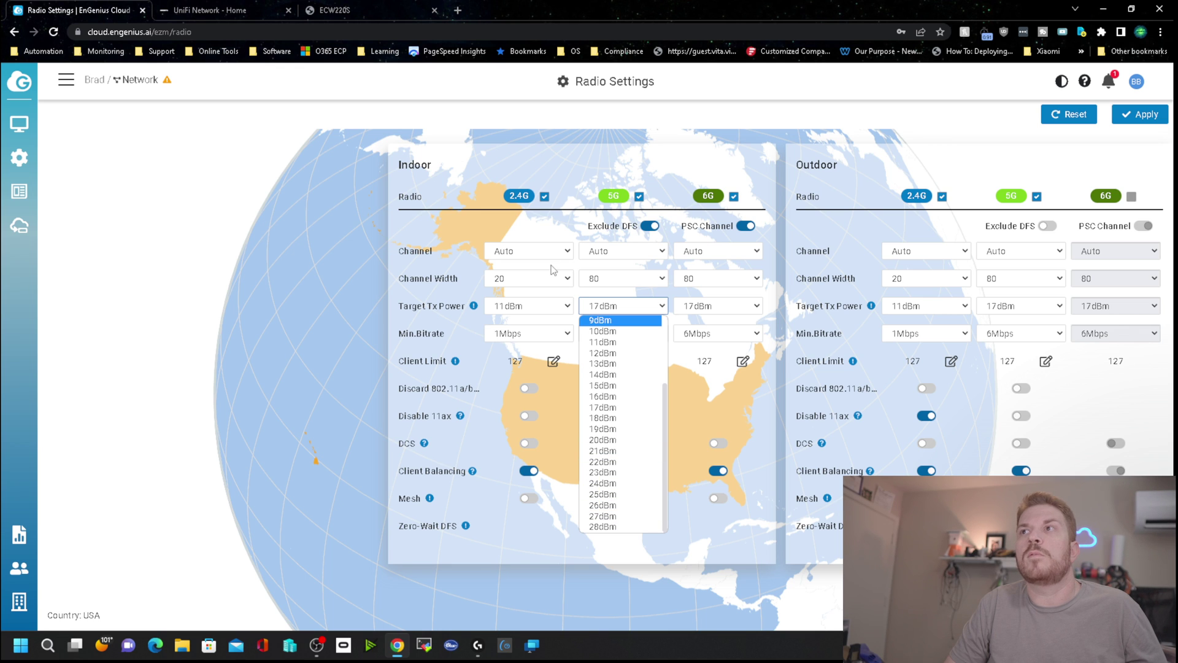
pyautogui.click(558, 307)
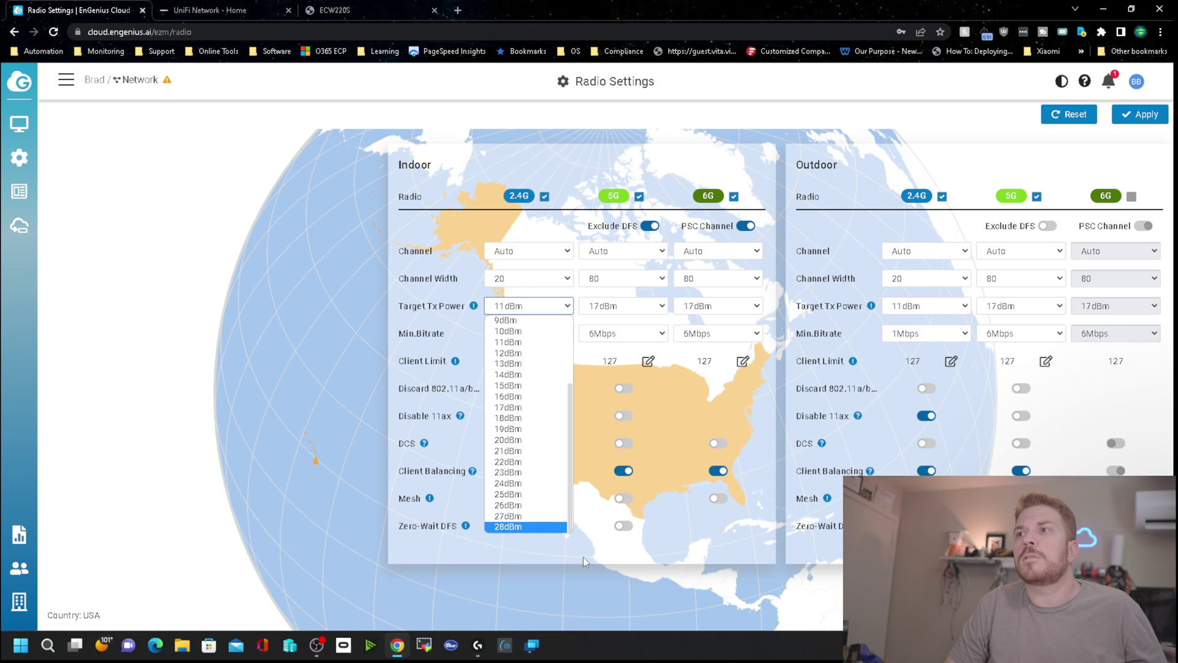
pyautogui.click(509, 526)
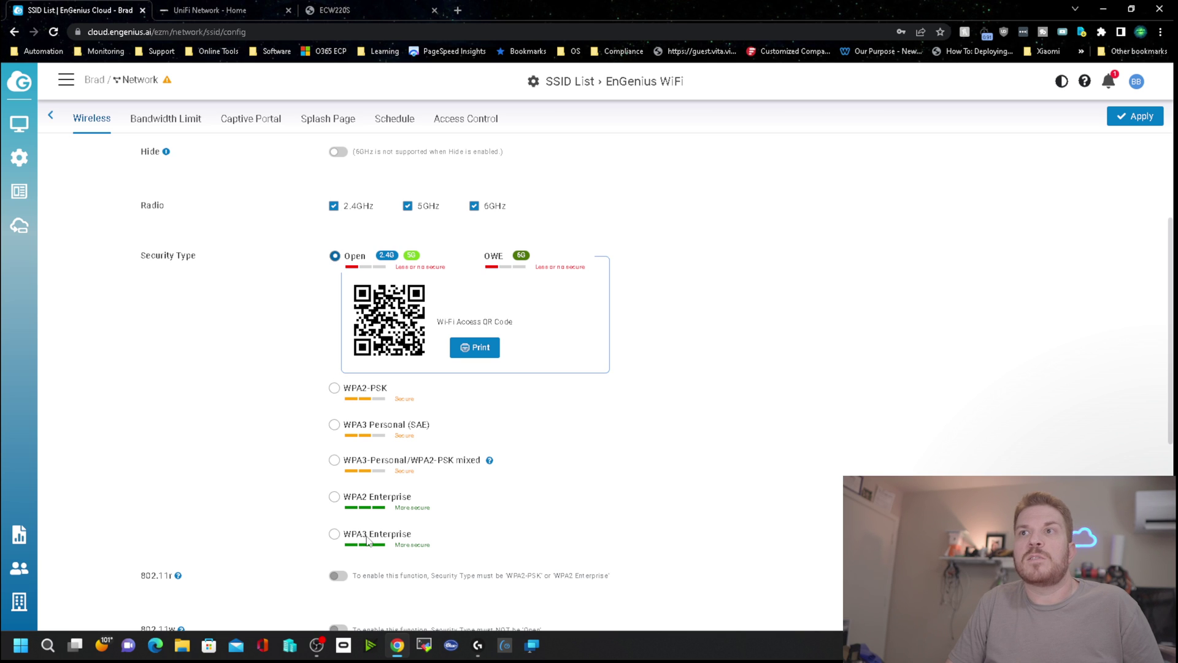
# Secure the EnGenius WiFi SSID with WPA3 Personal (SAE), review its advanced settings, and apply
pyautogui.click(335, 425)
pyautogui.scroll(-5, 323, 406)
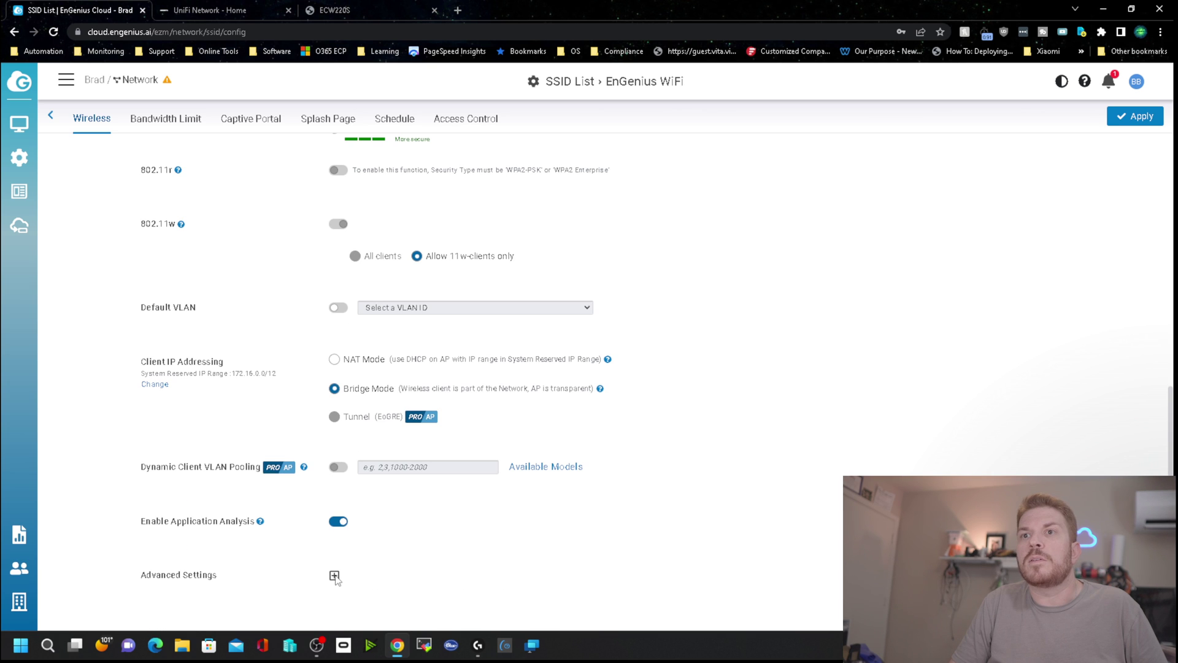
pyautogui.click(334, 575)
pyautogui.scroll(-2, 450, 451)
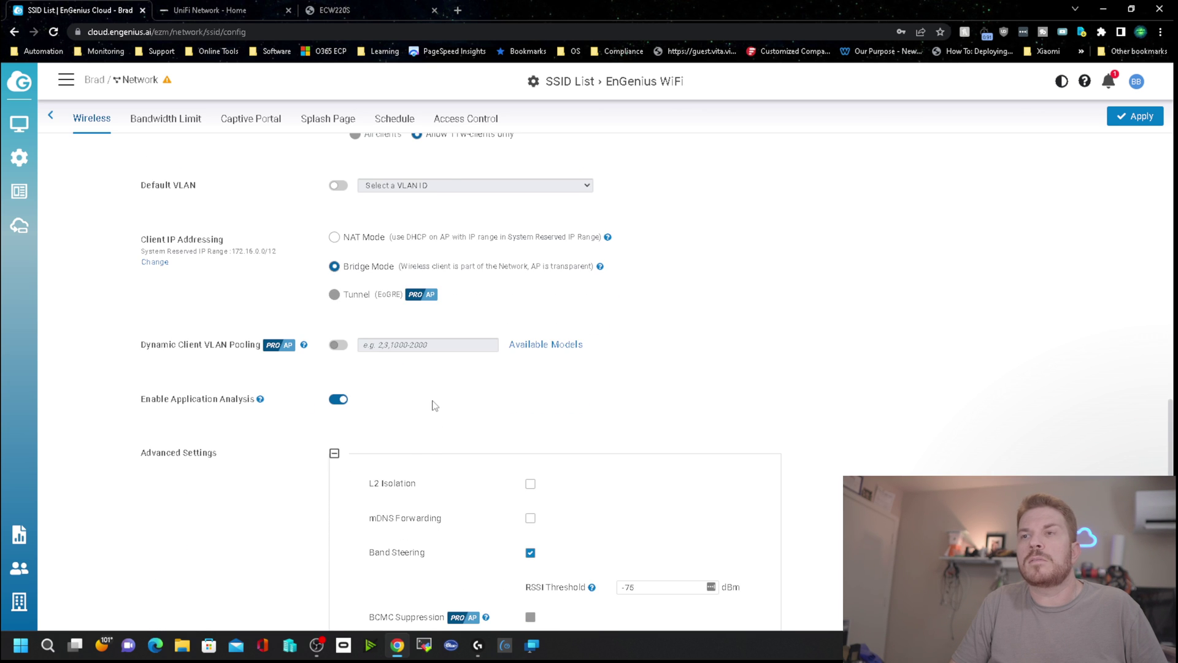
pyautogui.scroll(-1, 534, 414)
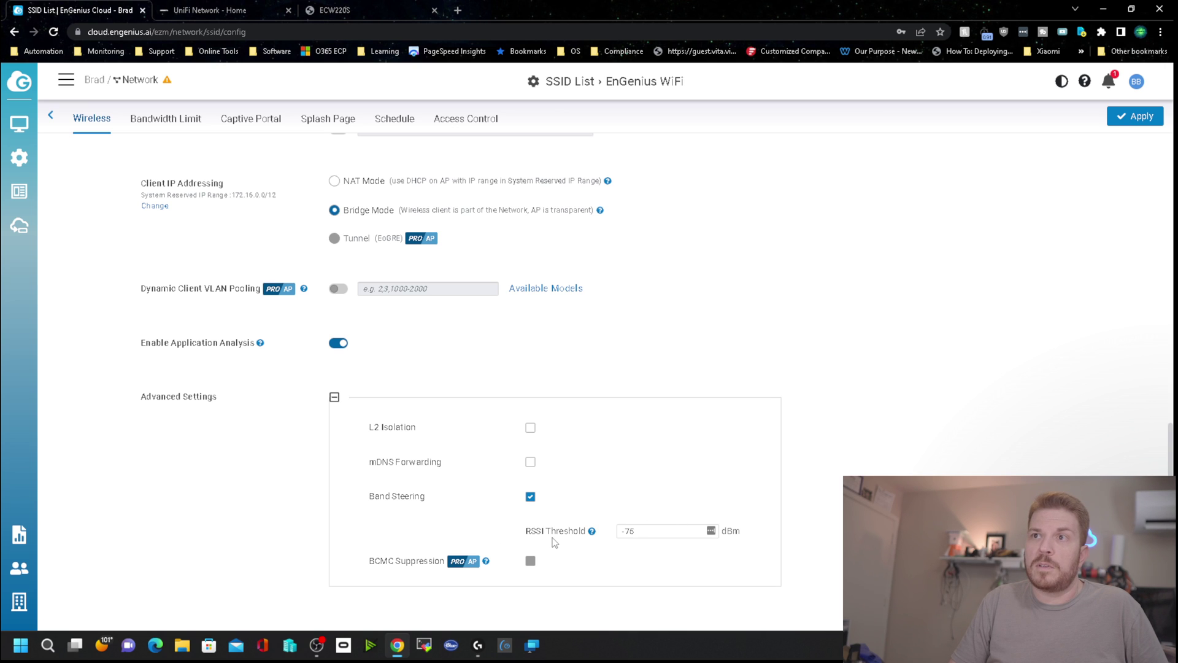
pyautogui.moveTo(593, 533)
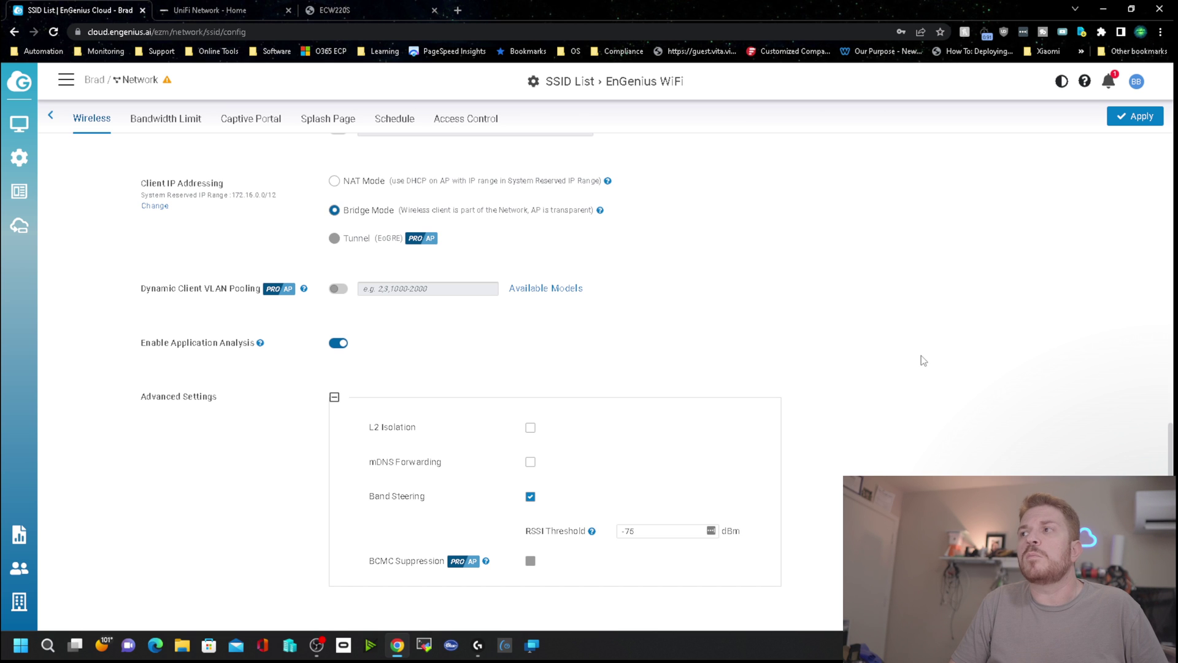
pyautogui.scroll(10, 922, 356)
pyautogui.click(1143, 116)
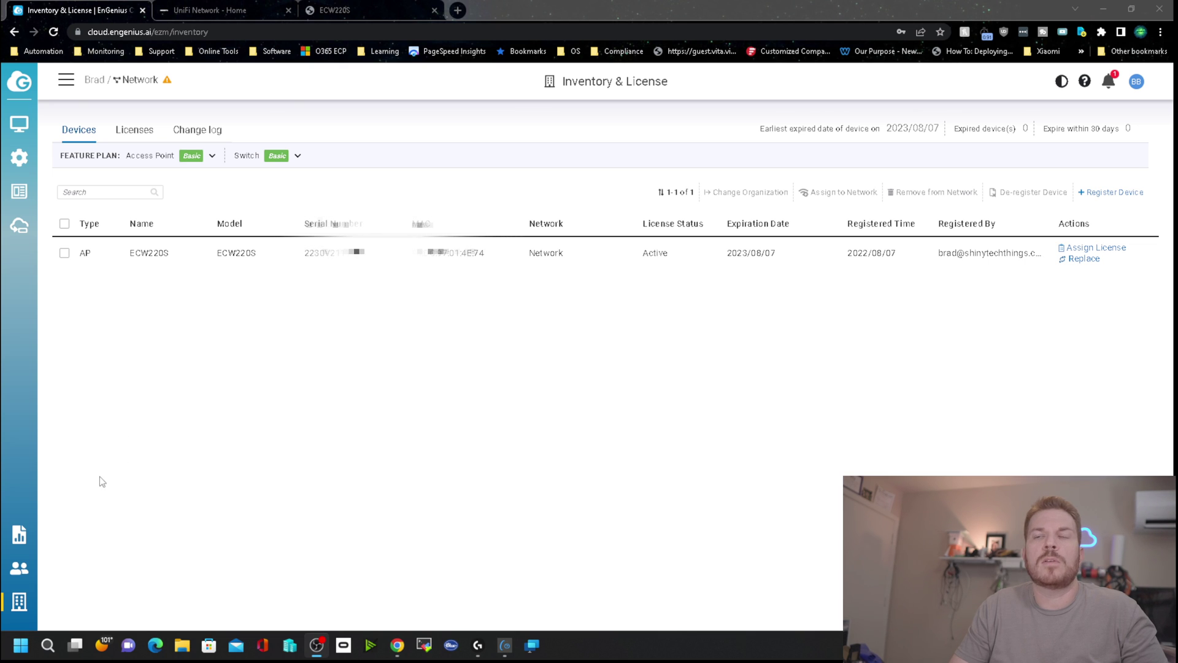
# Open the ECW220S diagnostic tools from the dashboard's access point list, then close them
pyautogui.click(19, 123)
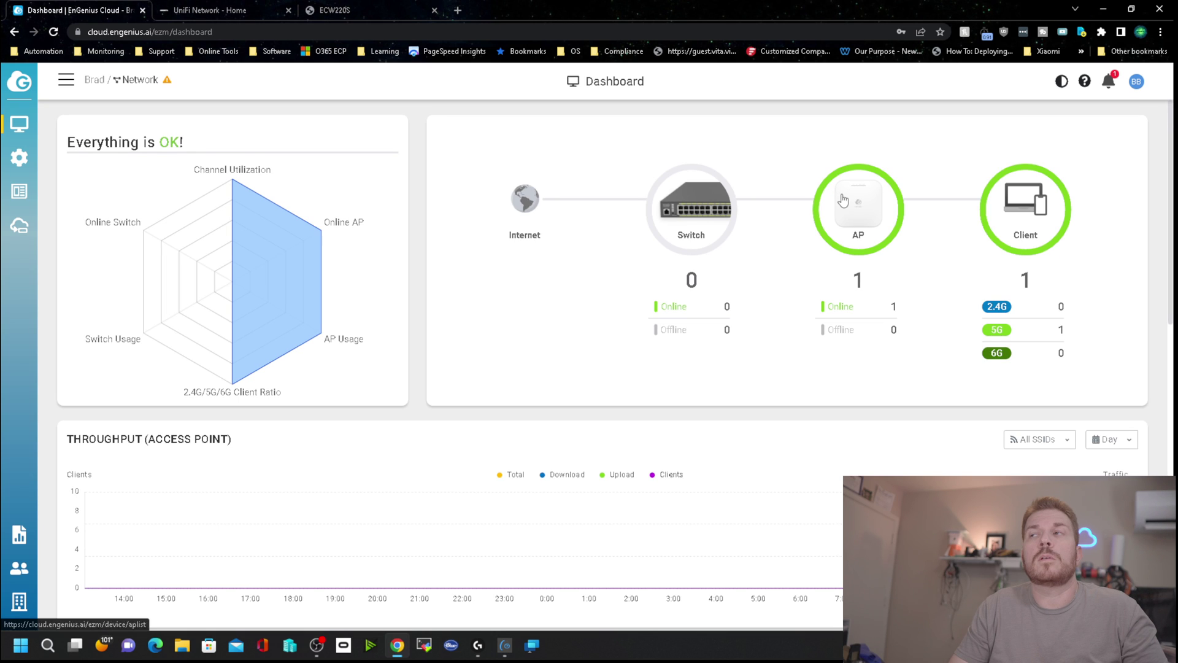
pyautogui.click(843, 200)
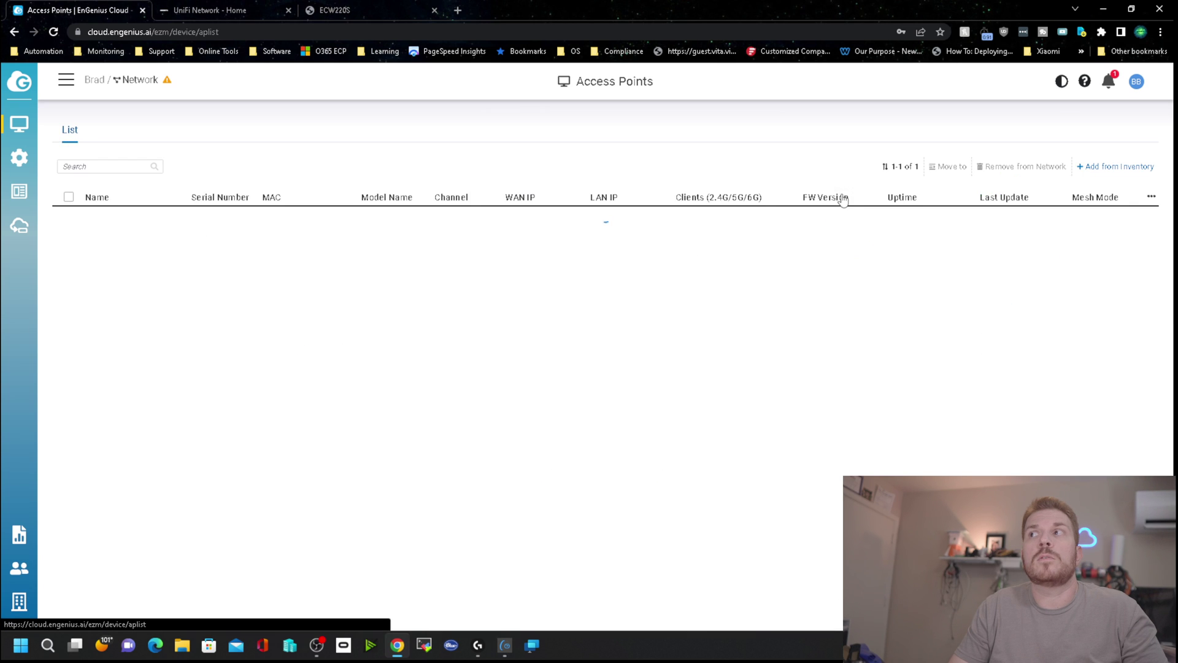
pyautogui.click(387, 219)
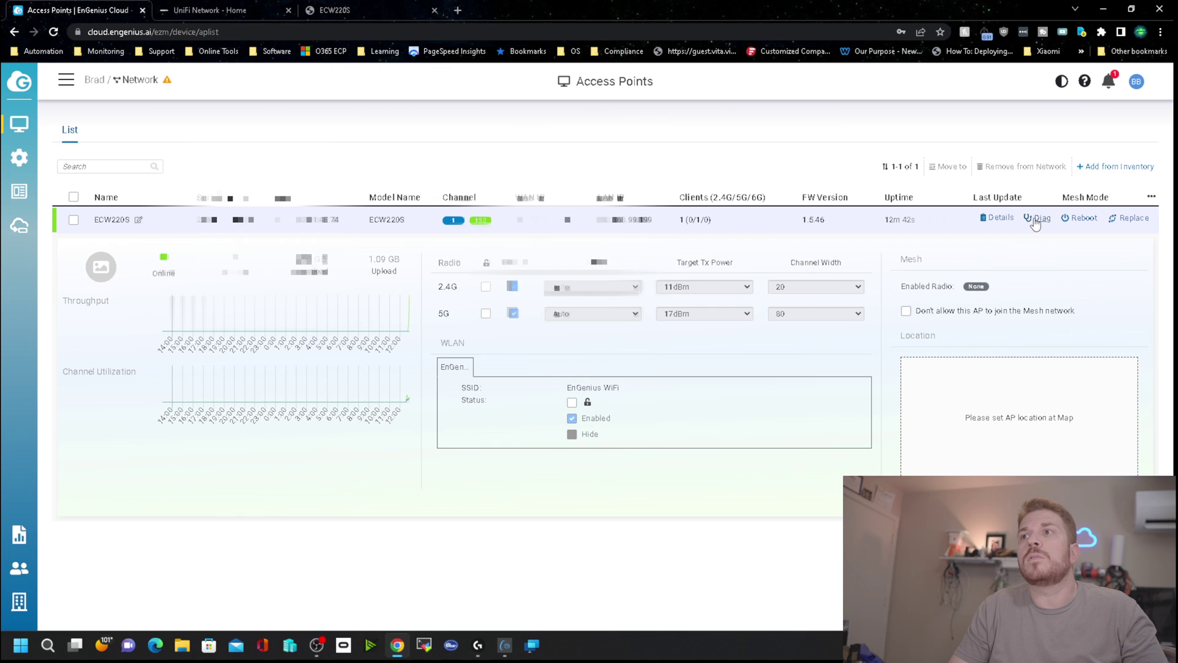
pyautogui.click(1037, 219)
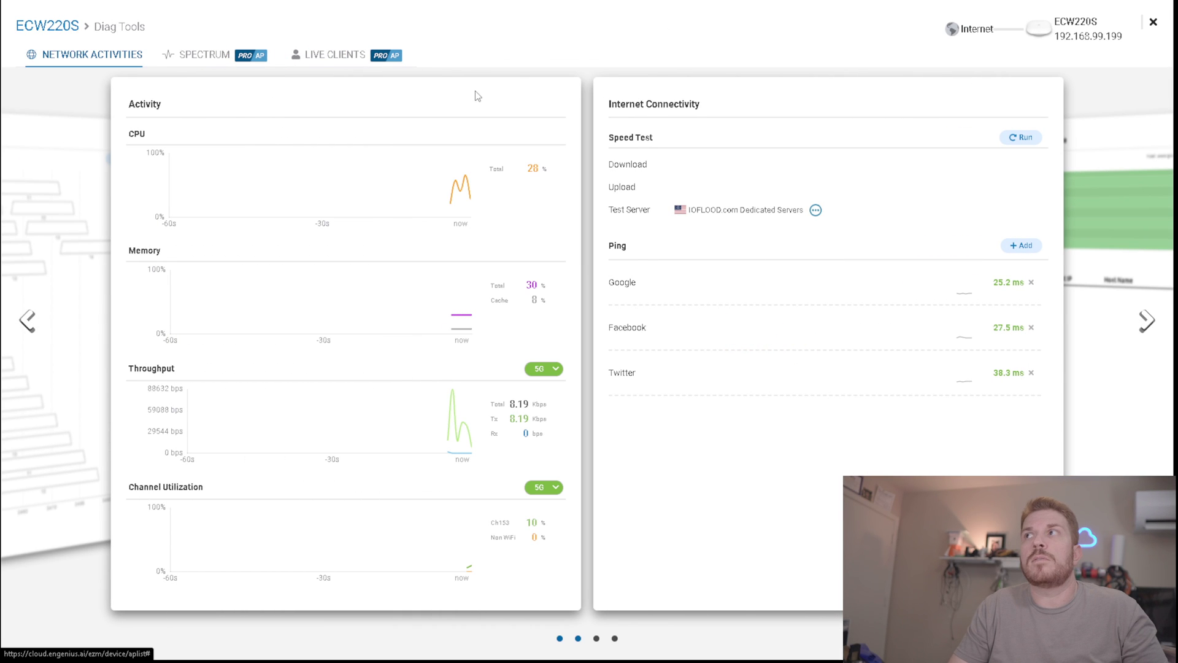
pyautogui.click(1154, 23)
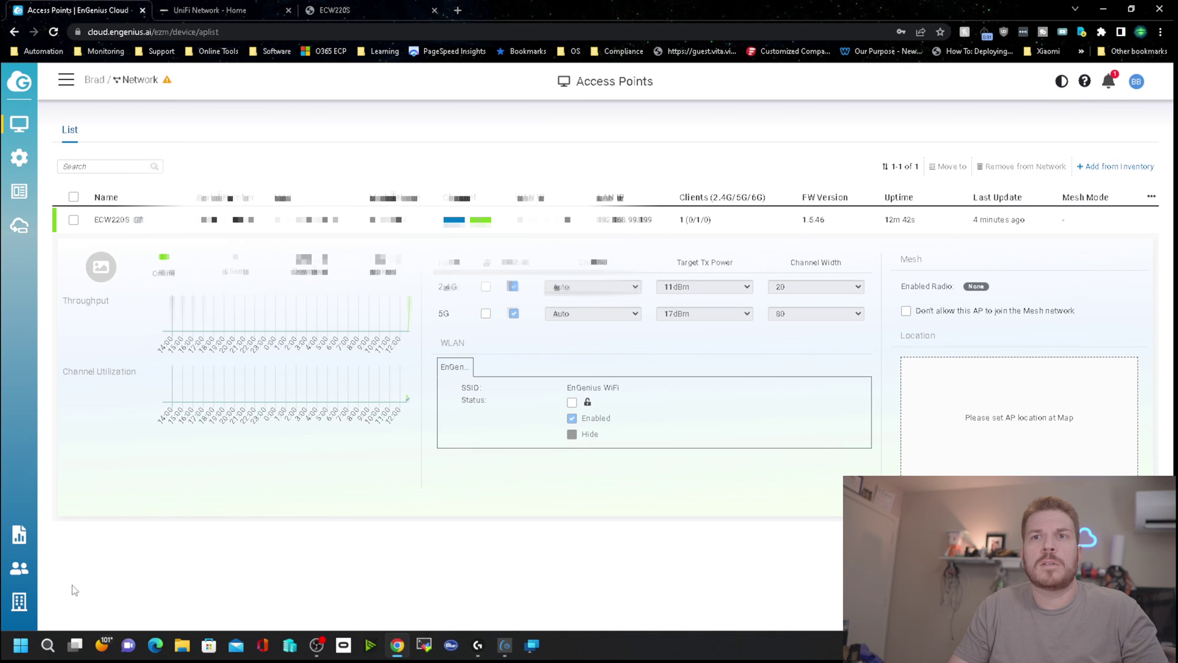
pyautogui.moveTo(20, 603)
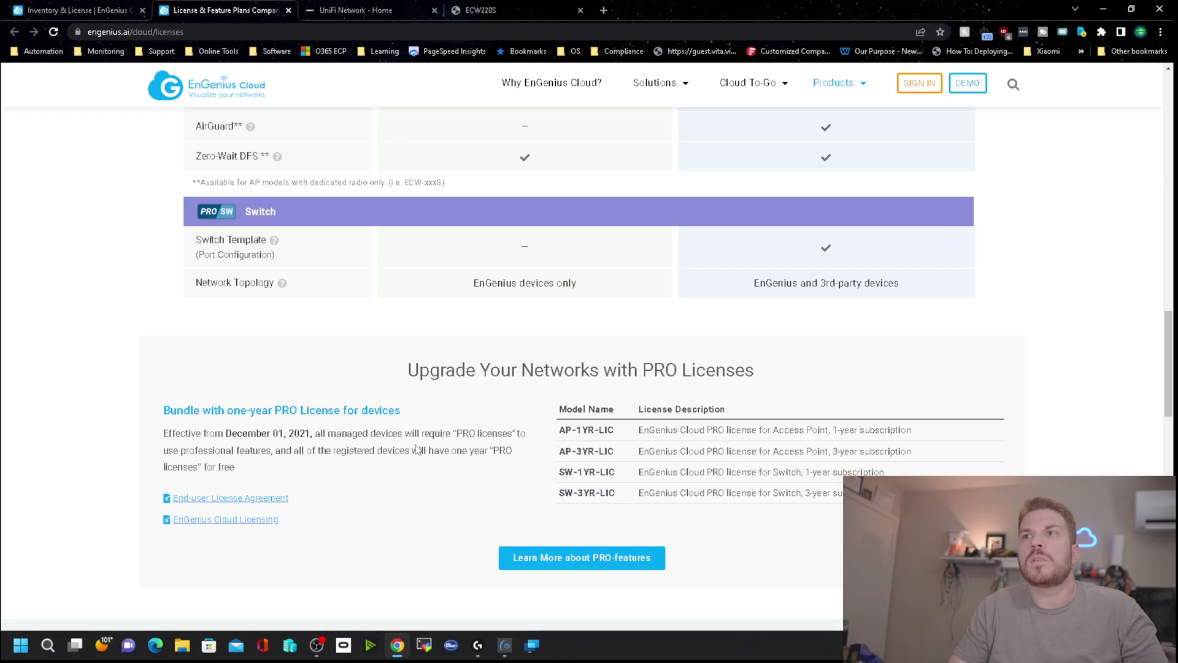
# Change the Access Point feature plan to PRO, confirm, then review the Licenses and Devices tabs
pyautogui.moveTo(423, 450); pyautogui.dragTo(464, 465)
pyautogui.click(464, 466)
pyautogui.scroll(-3, 450, 486)
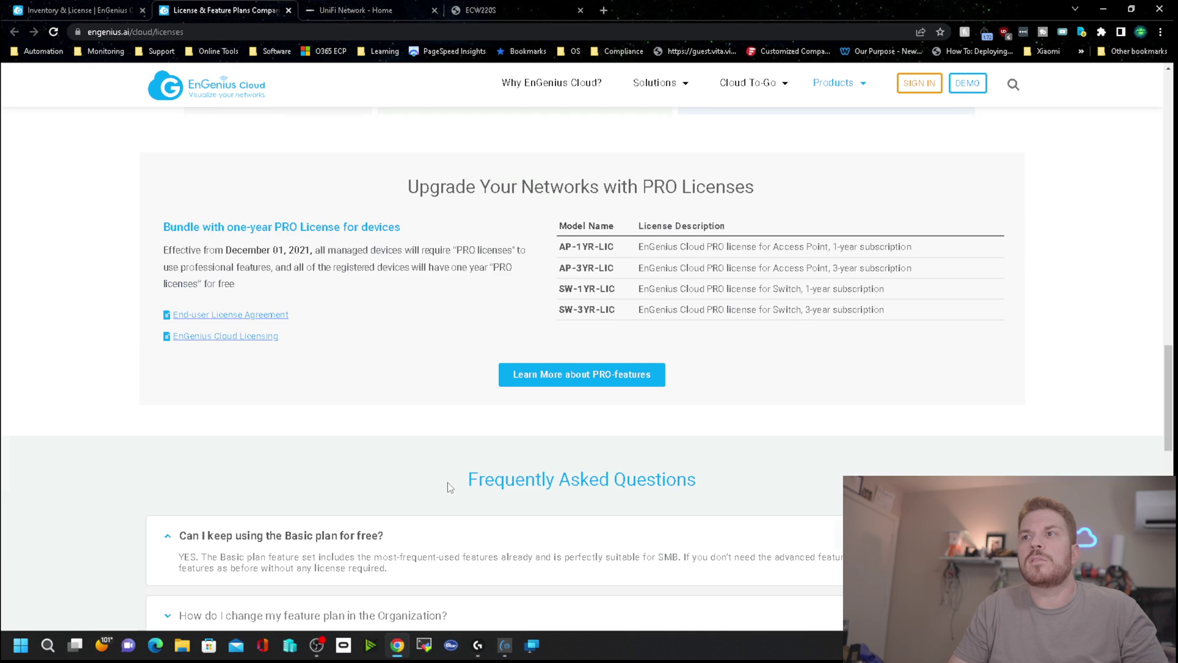
pyautogui.scroll(-5, 450, 486)
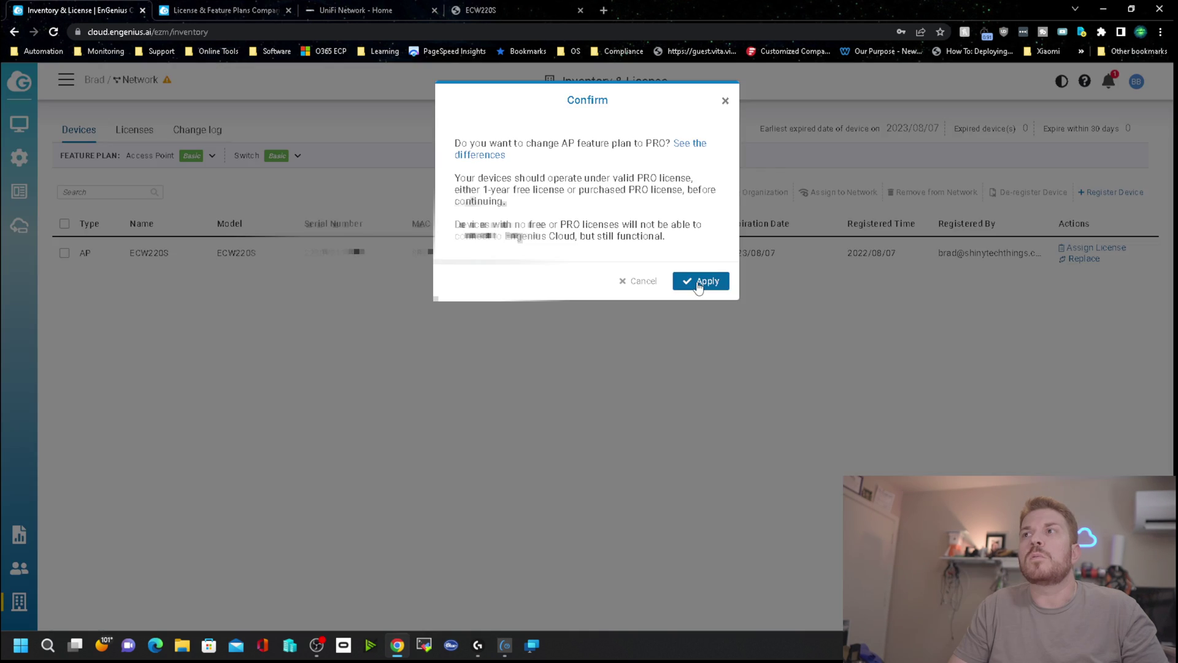
pyautogui.click(698, 282)
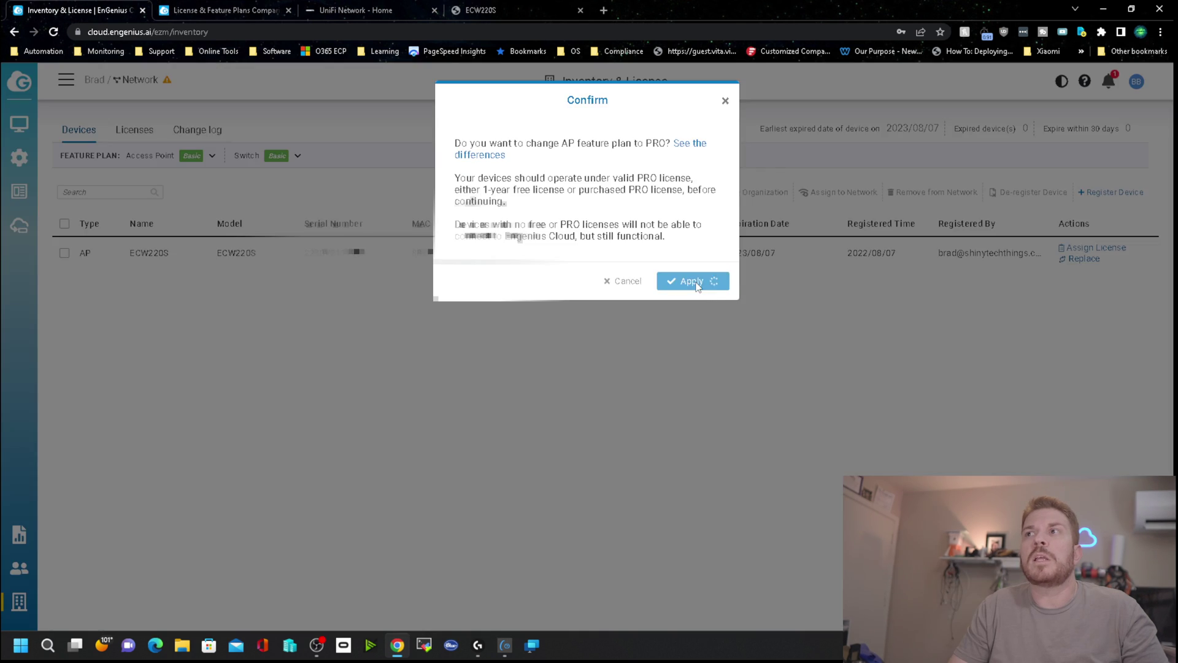
pyautogui.click(134, 129)
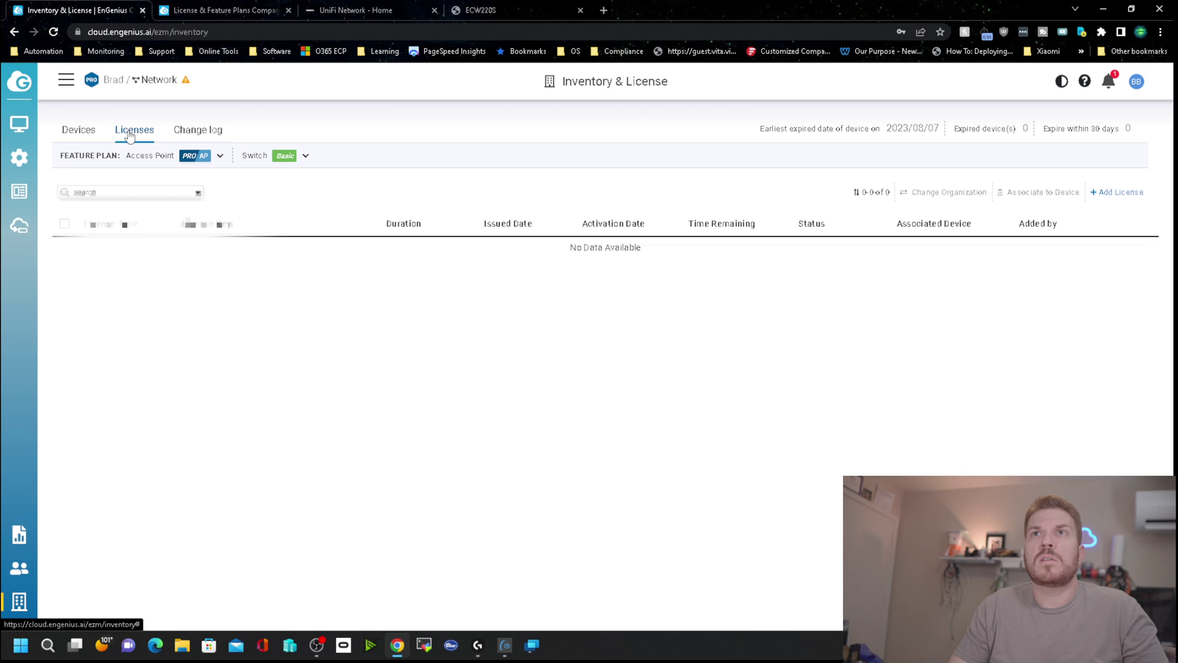
pyautogui.click(77, 131)
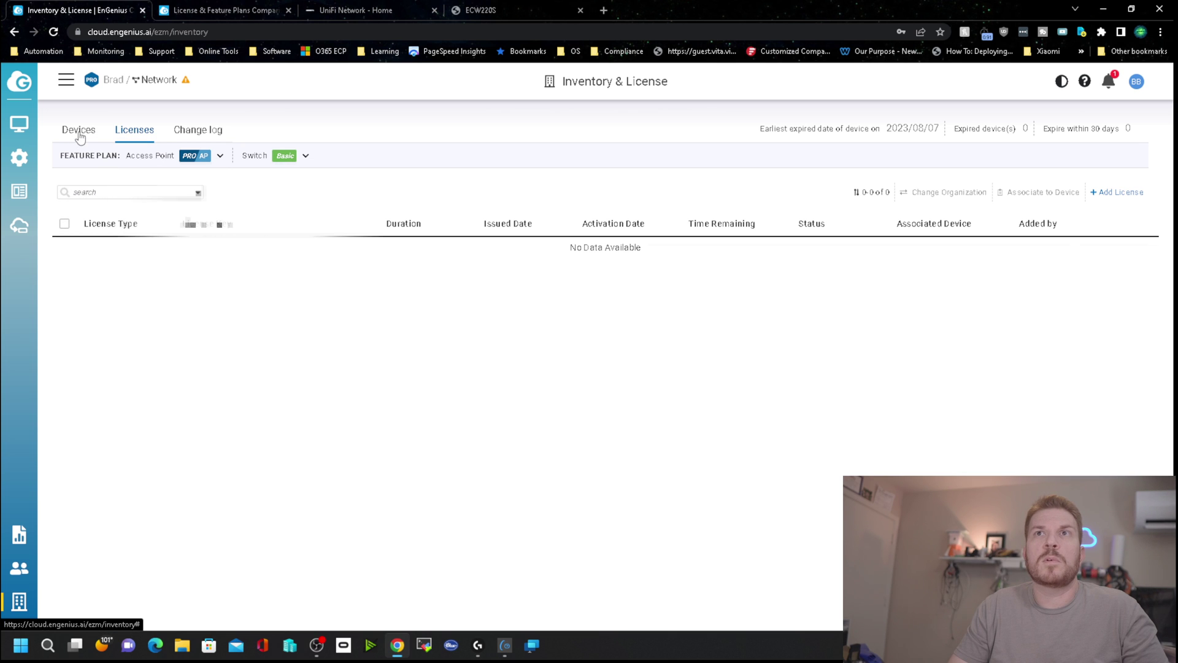
pyautogui.moveTo(20, 126)
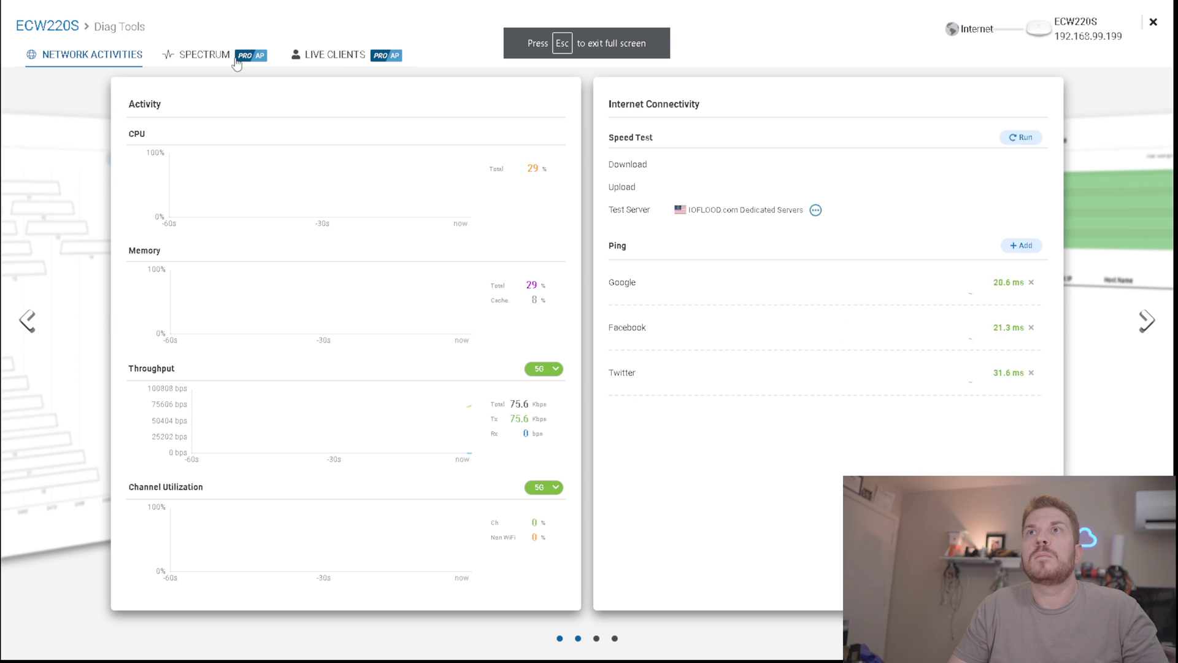
# Run a live 5G spectrum scan on the ECW220S, then switch the view back to 2.4G
pyautogui.click(238, 60)
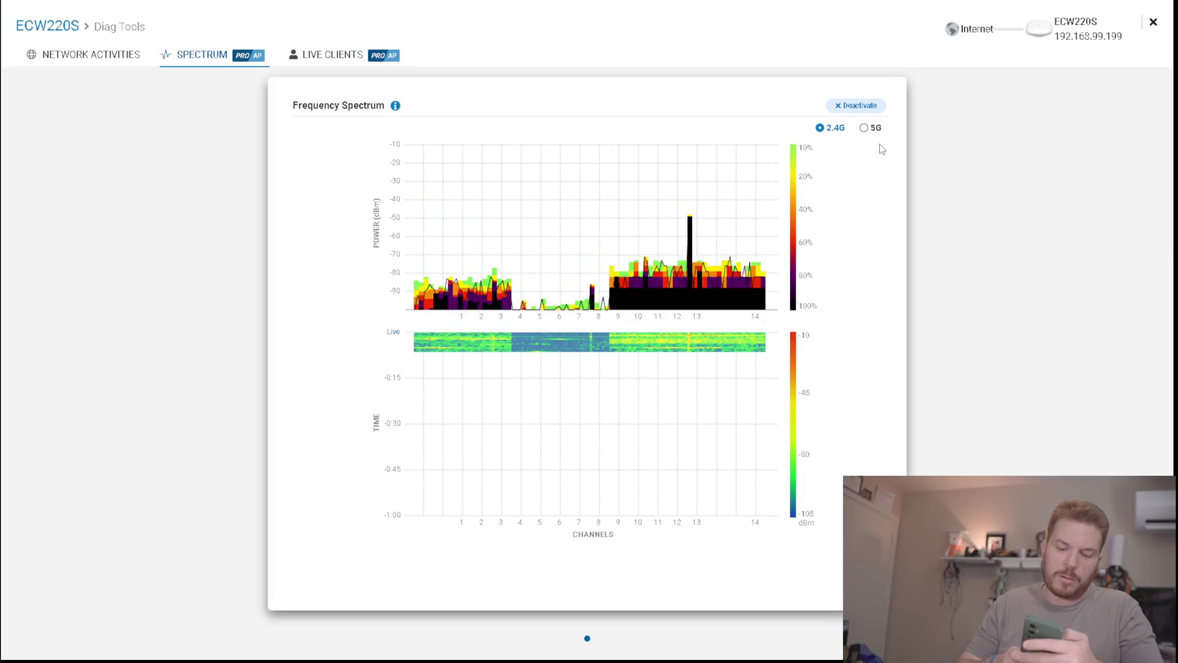
pyautogui.click(863, 128)
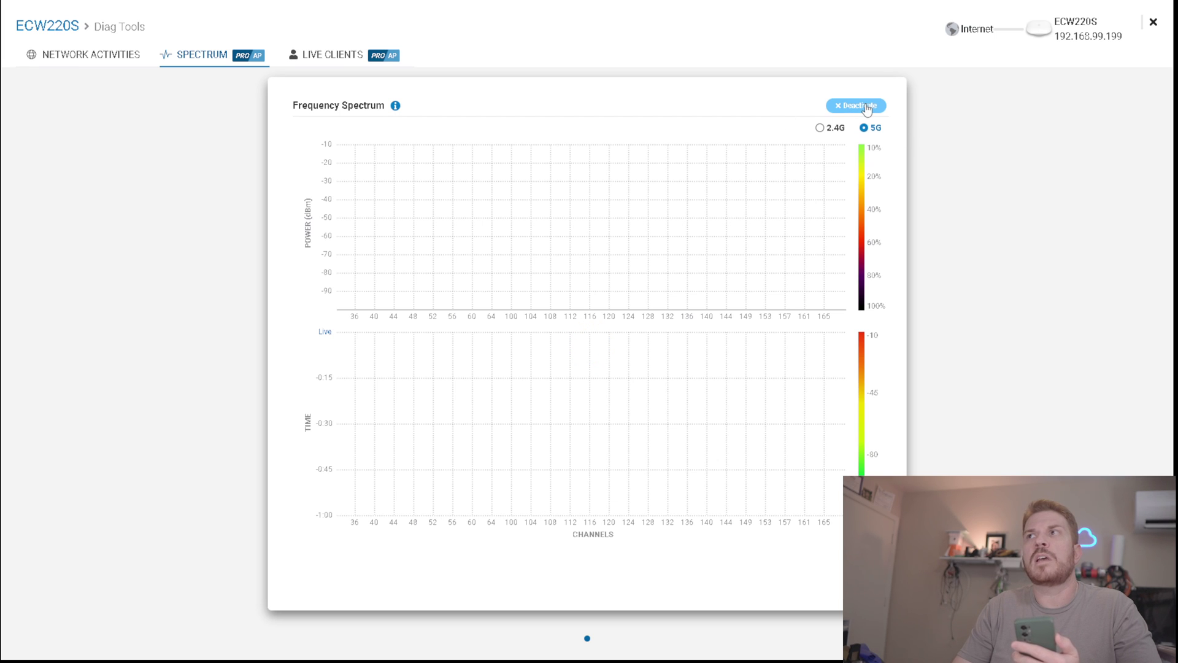
pyautogui.click(853, 107)
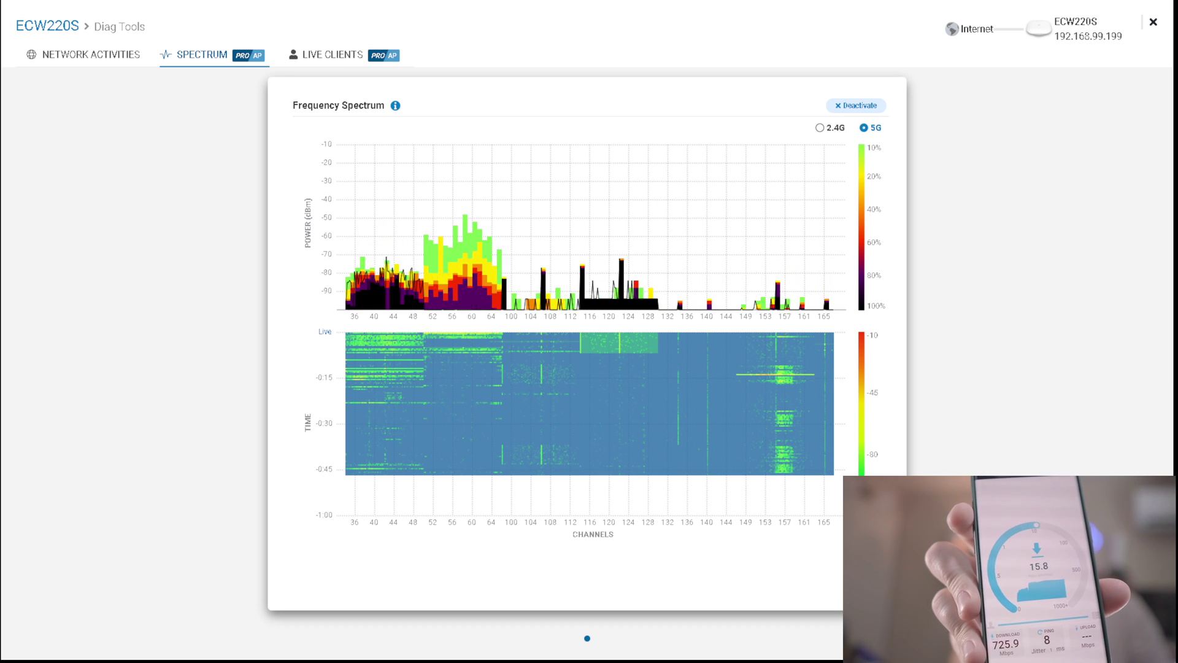
pyautogui.click(821, 129)
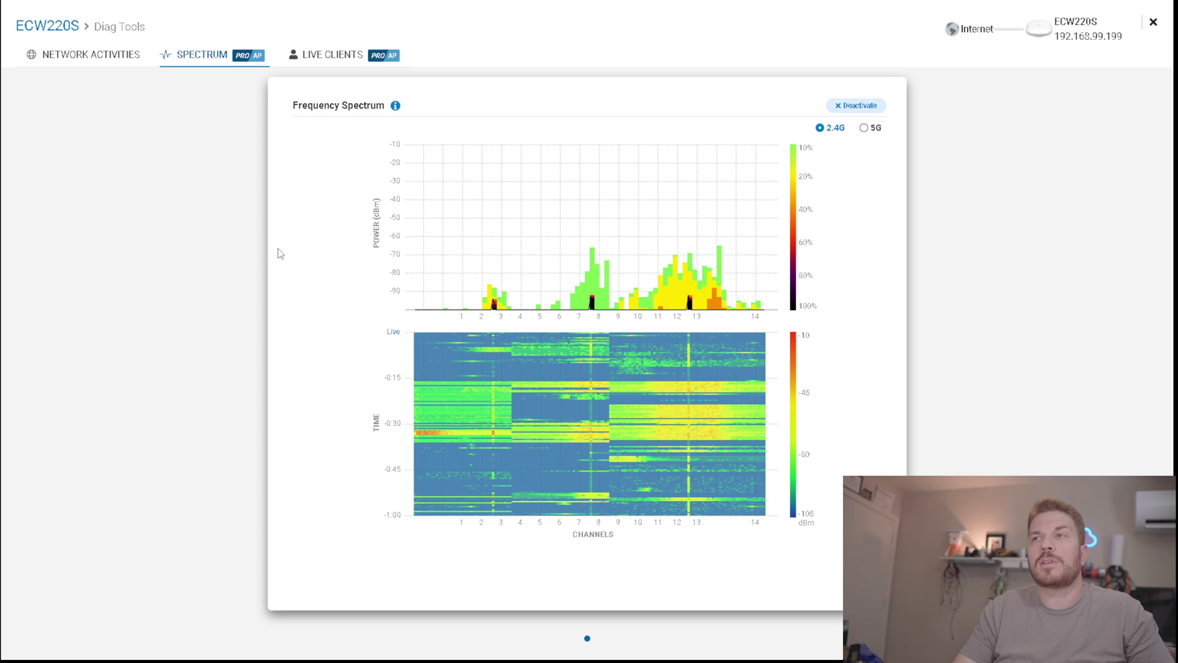
# Scan All Channel Utilization in Network Activities, confirm despite client disconnects, and inspect channel loads
pyautogui.click(87, 56)
pyautogui.click(539, 130)
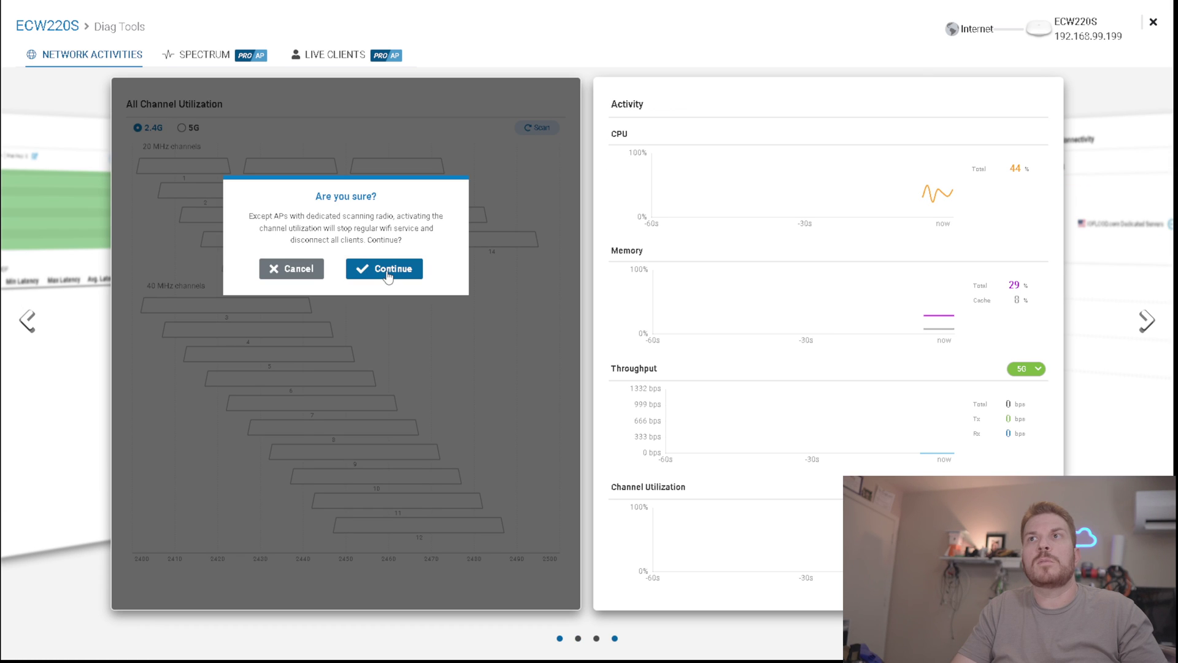
pyautogui.click(389, 274)
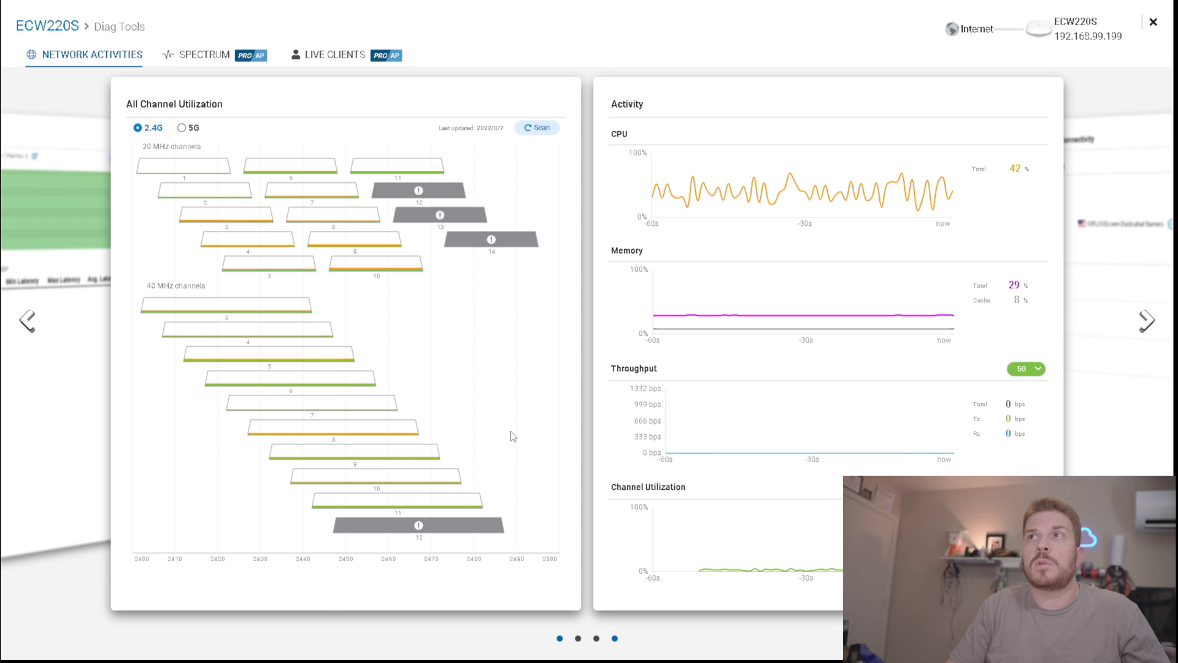
pyautogui.moveTo(274, 312)
pyautogui.moveTo(440, 172)
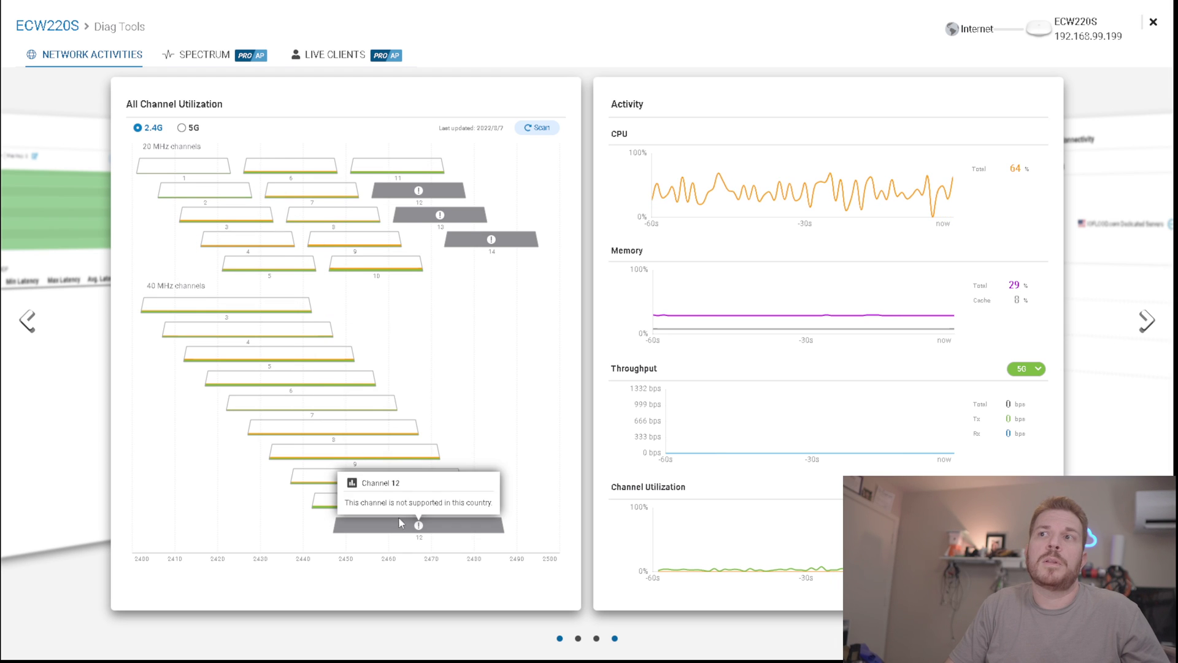
pyautogui.moveTo(435, 474)
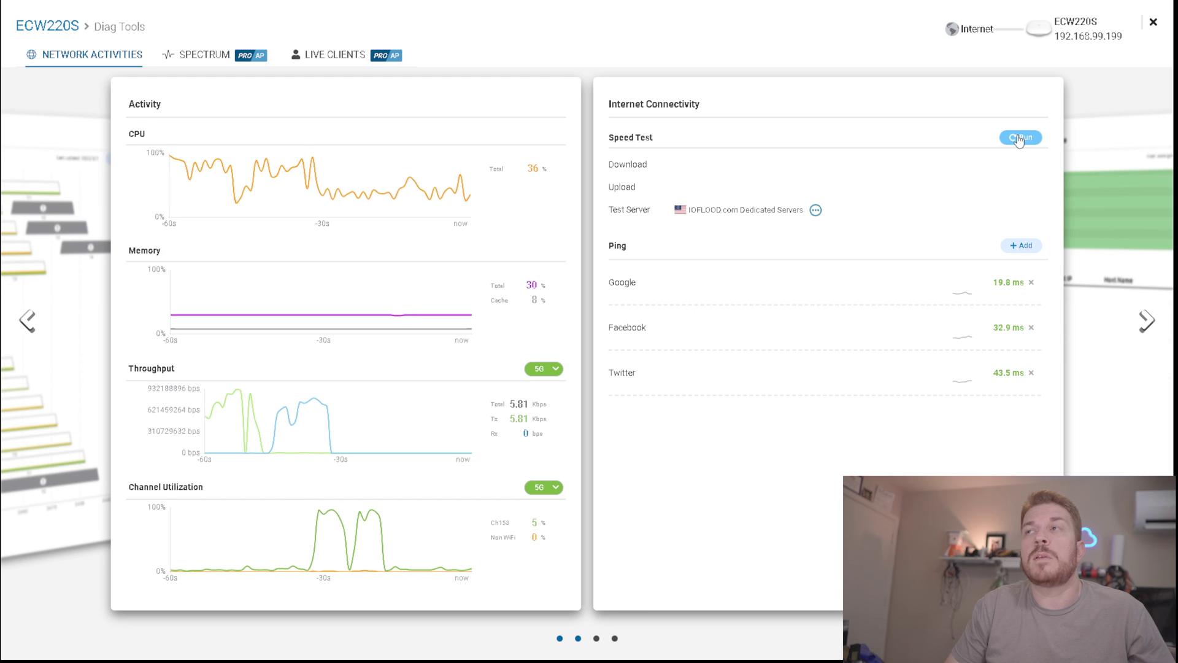
pyautogui.click(1019, 138)
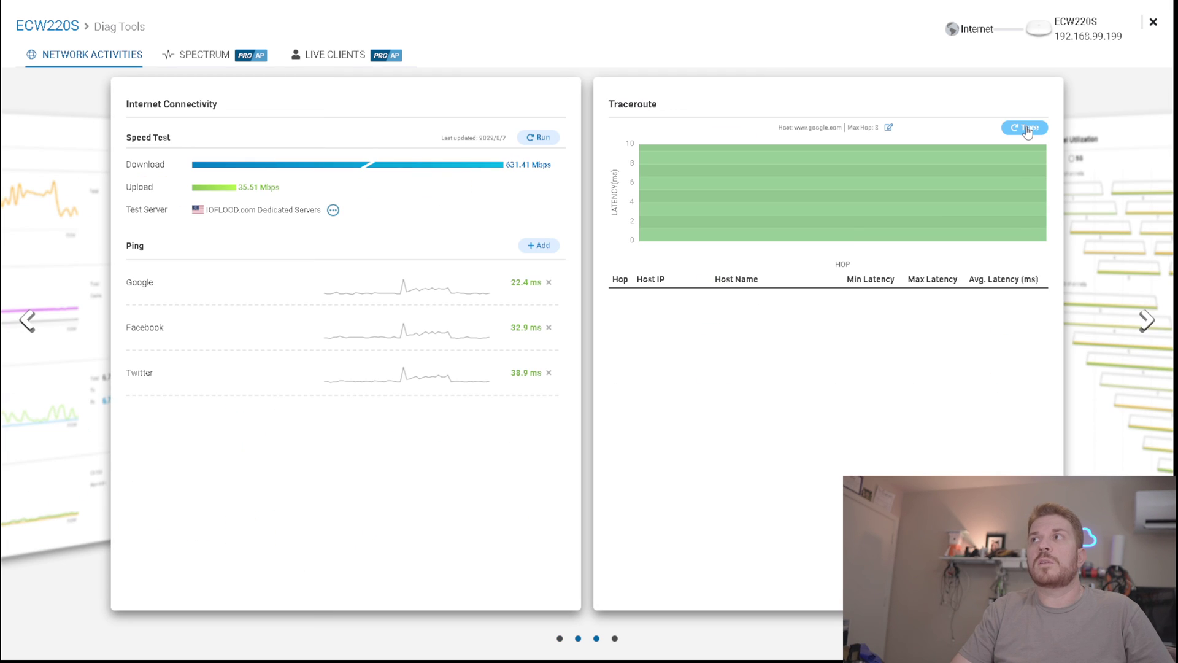
pyautogui.click(1027, 129)
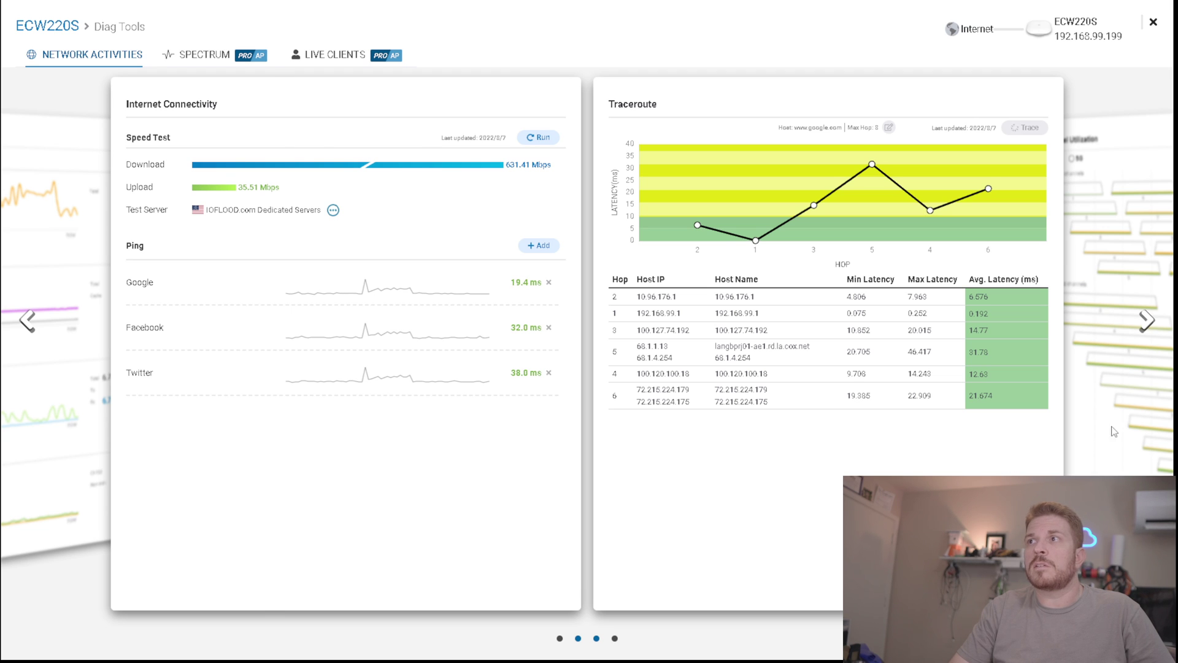
pyautogui.click(334, 54)
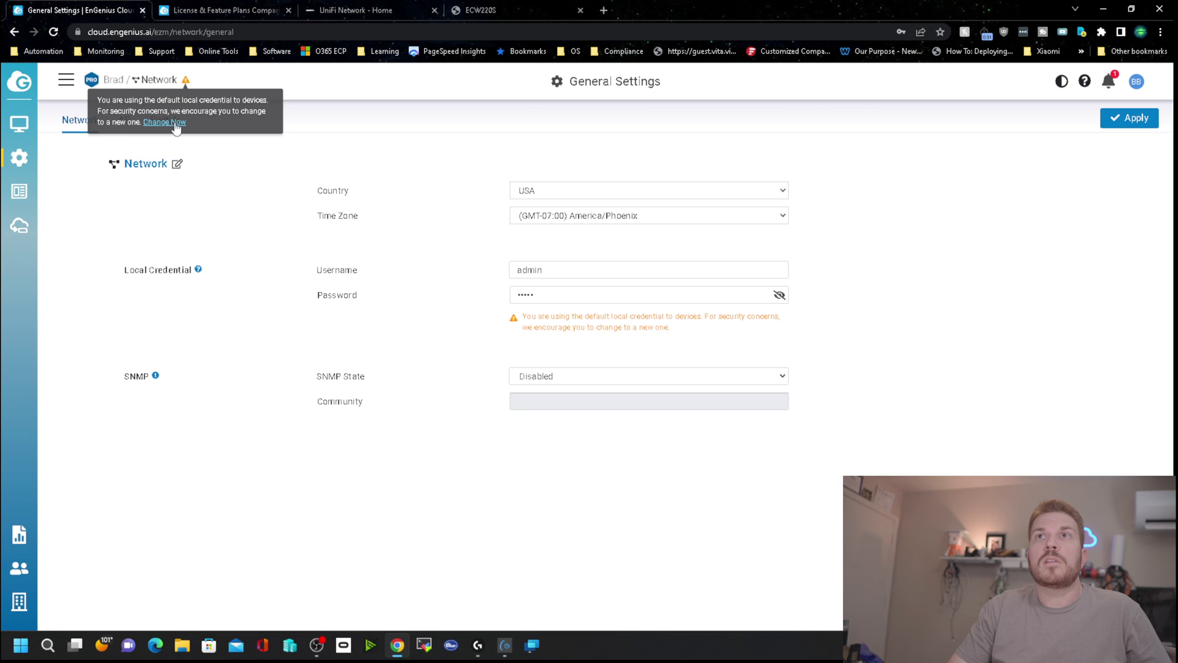
# Replace the default local device password with a saved stronger one and apply it
pyautogui.click(176, 126)
pyautogui.click(528, 293)
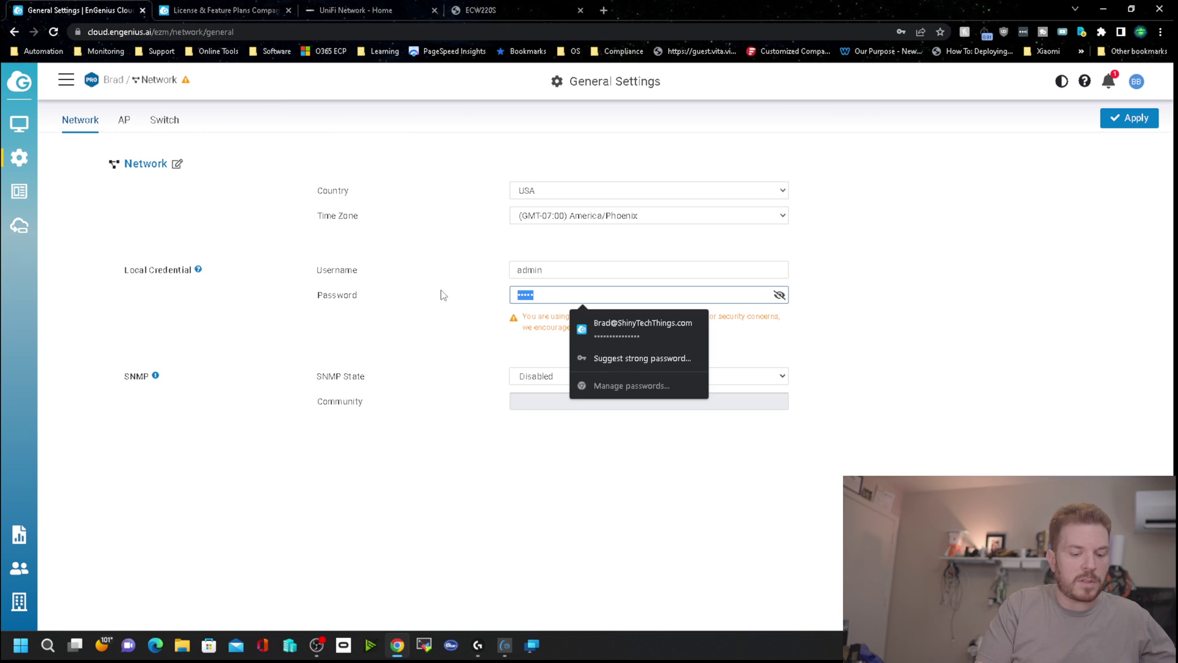
pyautogui.hotkey('ctrl', 'v')
pyautogui.click(1137, 121)
# Start an immediate firmware upgrade and expand the ECW220S row showing firmware 1.5.46
pyautogui.moveTo(17, 154)
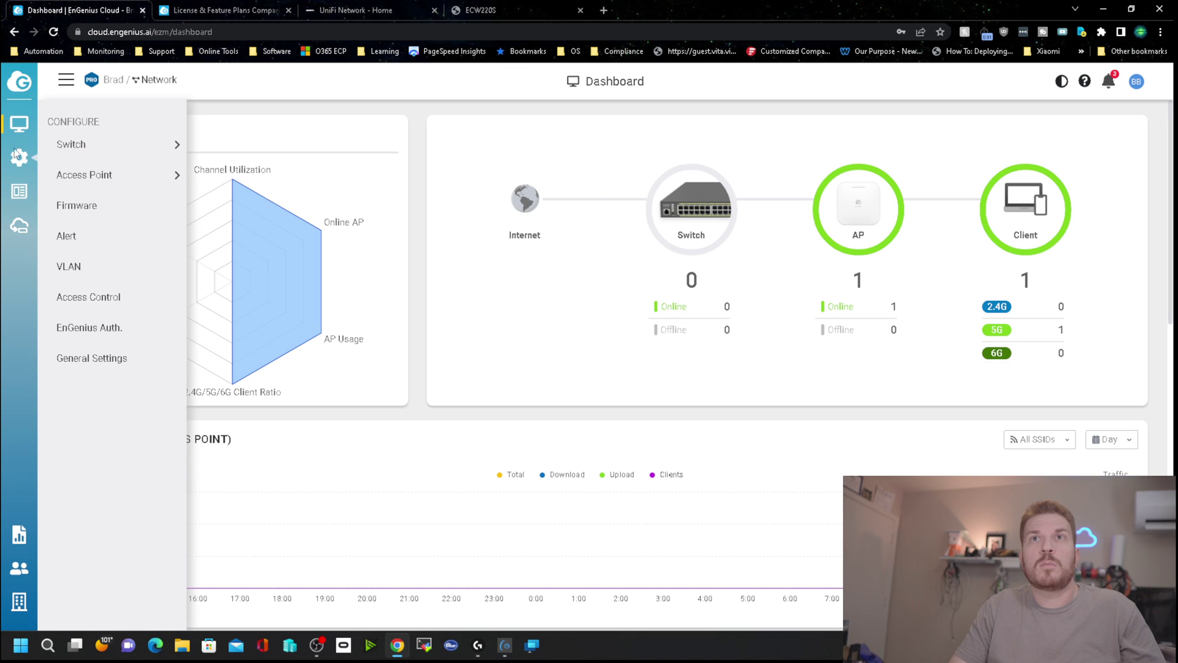
pyautogui.click(73, 207)
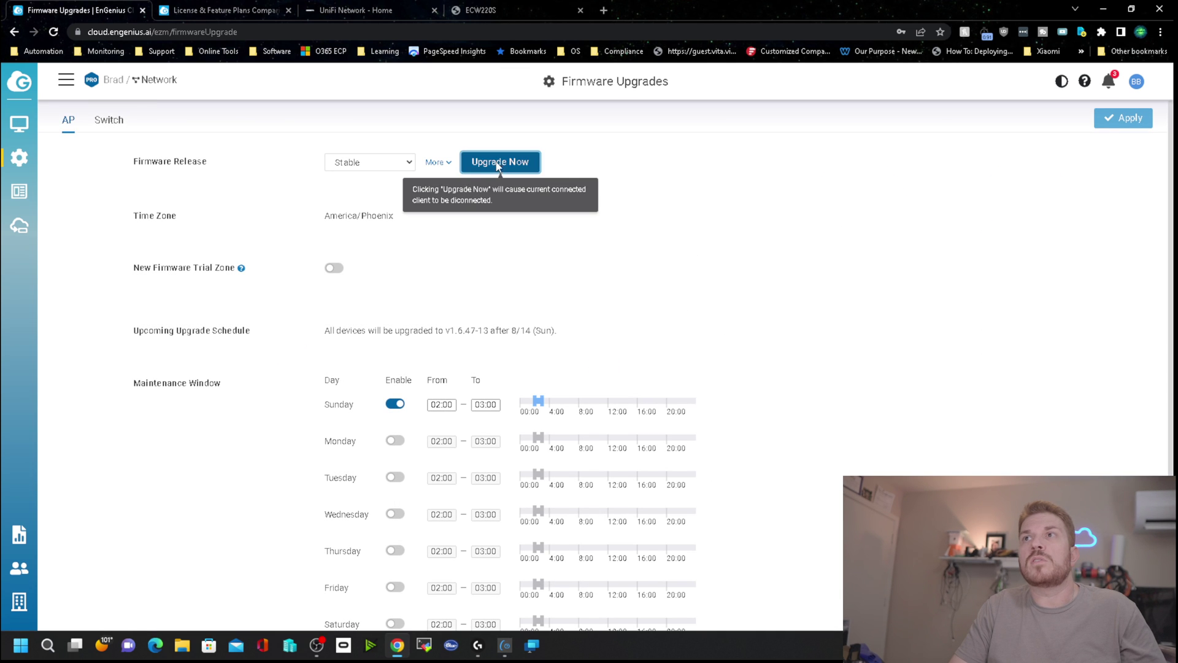
pyautogui.click(497, 162)
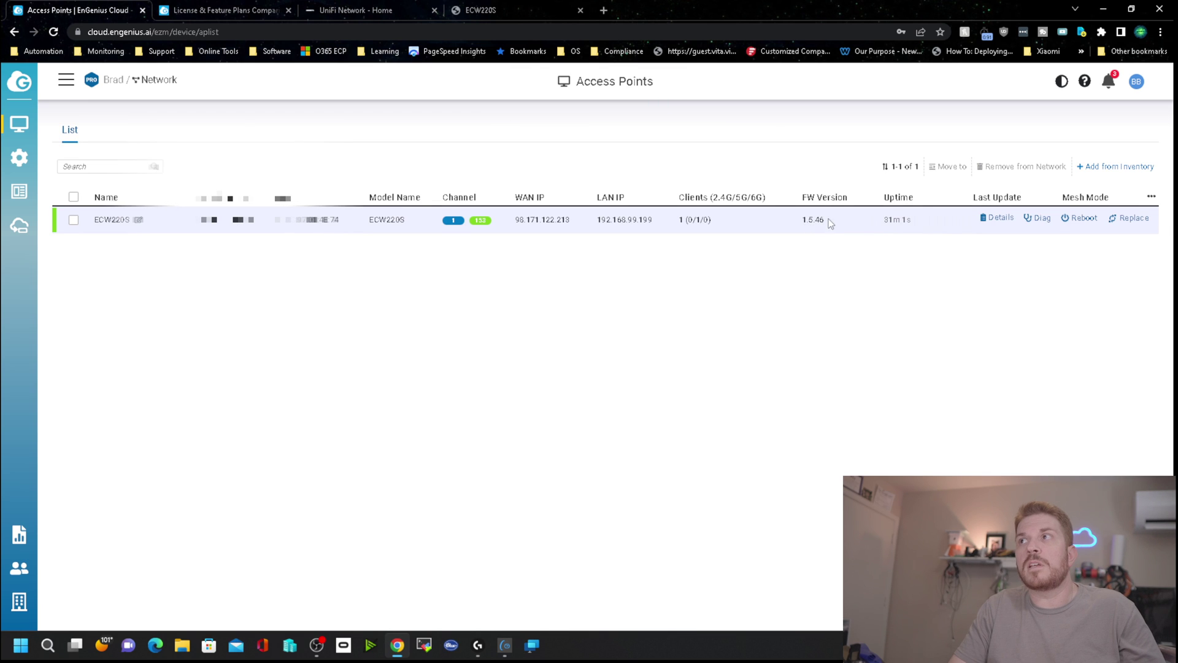
pyautogui.click(820, 226)
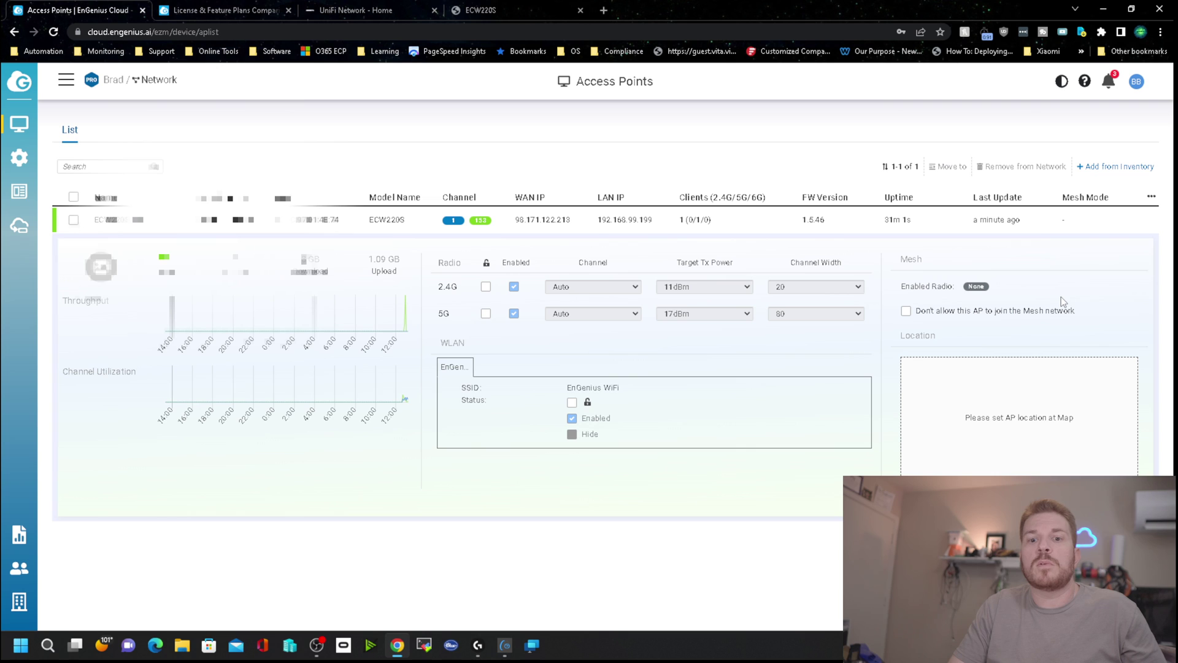
# Review the ECW220S Summary settings: DHCP addressing, DNS 1.1.1.1 and 8.8.8.8, management VLAN disabled
pyautogui.moveTo(19, 158)
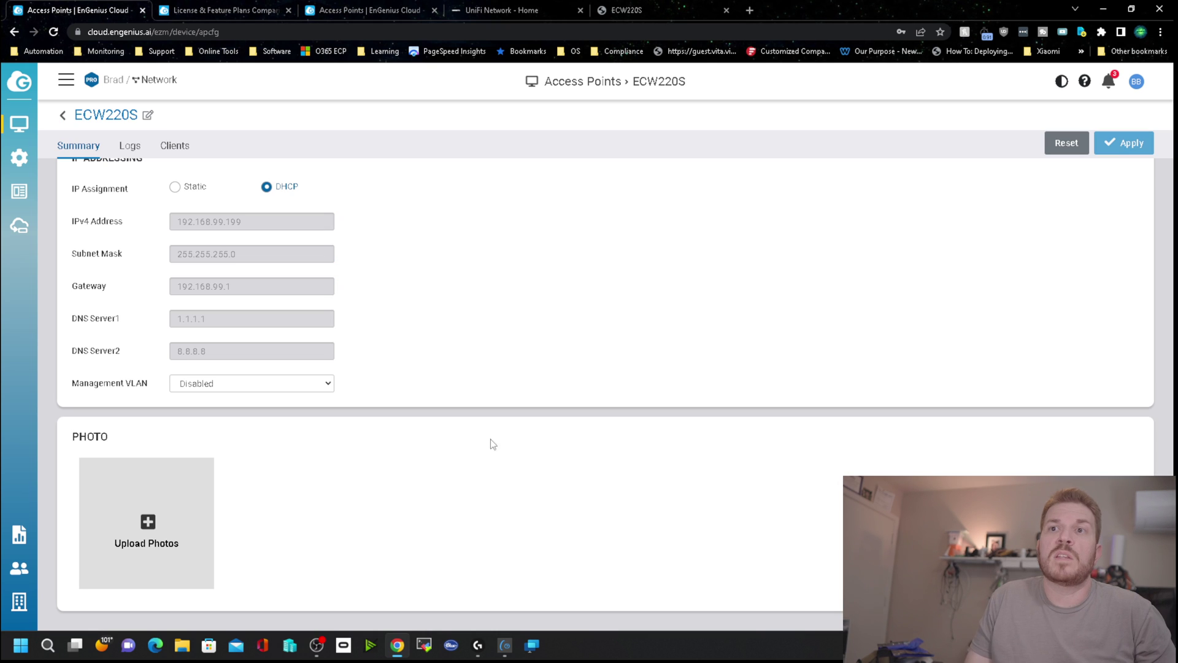
# Check the ECW220S's connected clients, then return to the dashboard reporting Everything is OK
pyautogui.scroll(15, 161, 524)
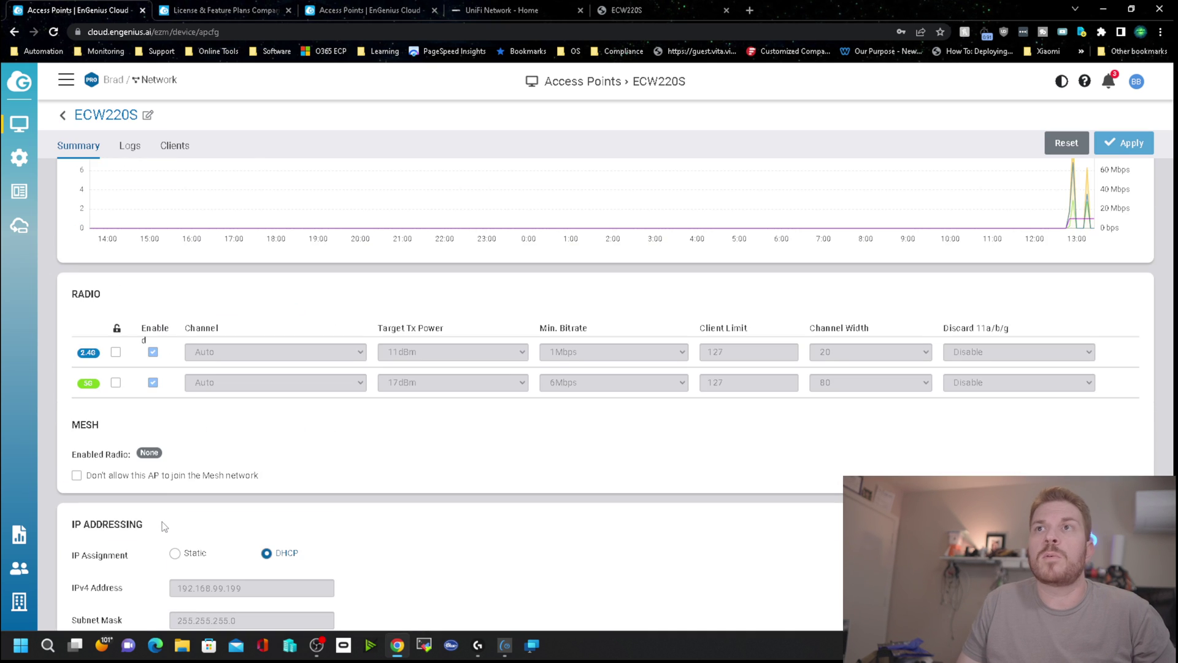
pyautogui.click(174, 302)
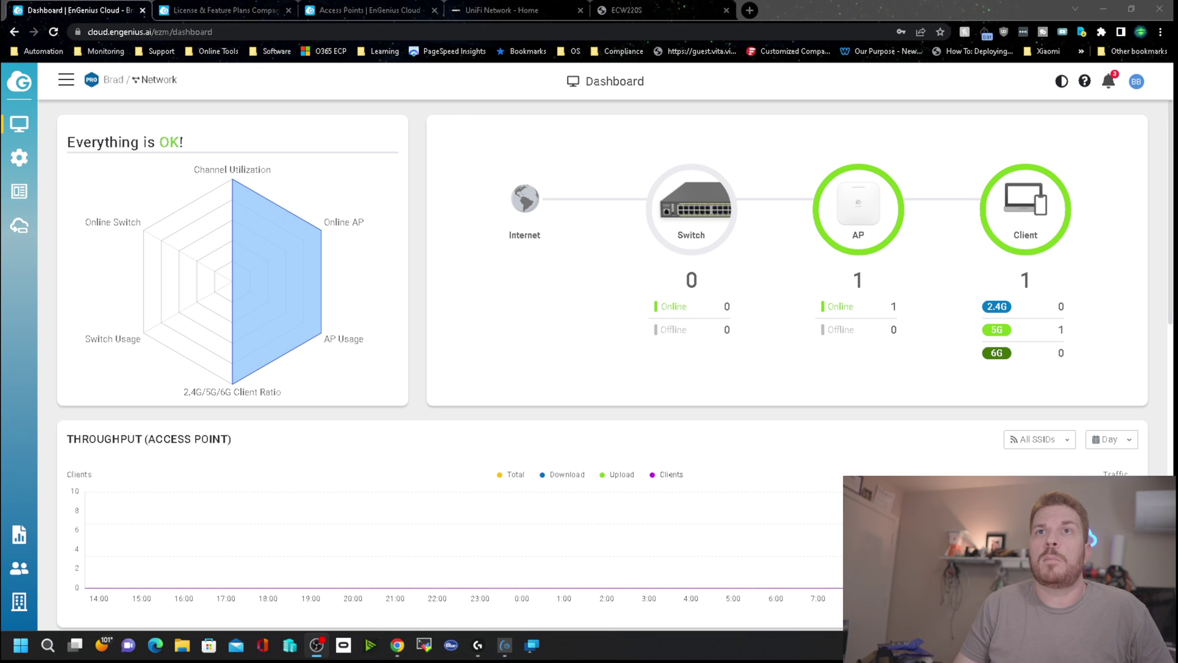
# Open the AirGuard page, enabled with the ECW220S as the scanning AP
pyautogui.moveTo(15, 157)
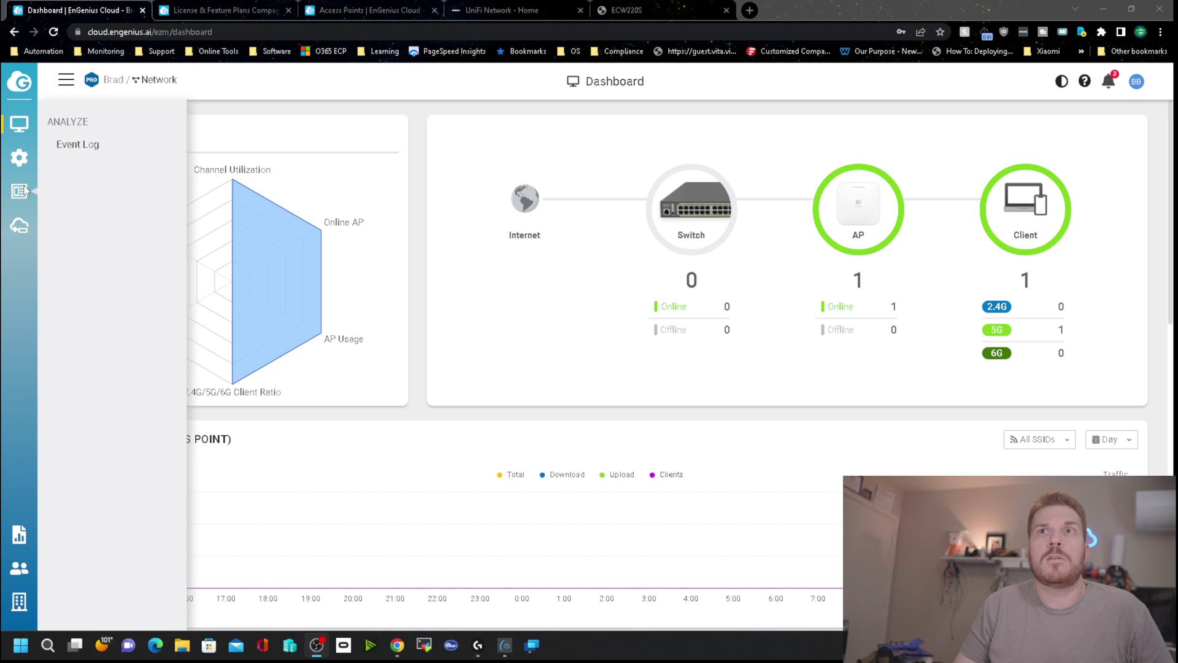
pyautogui.moveTo(14, 137)
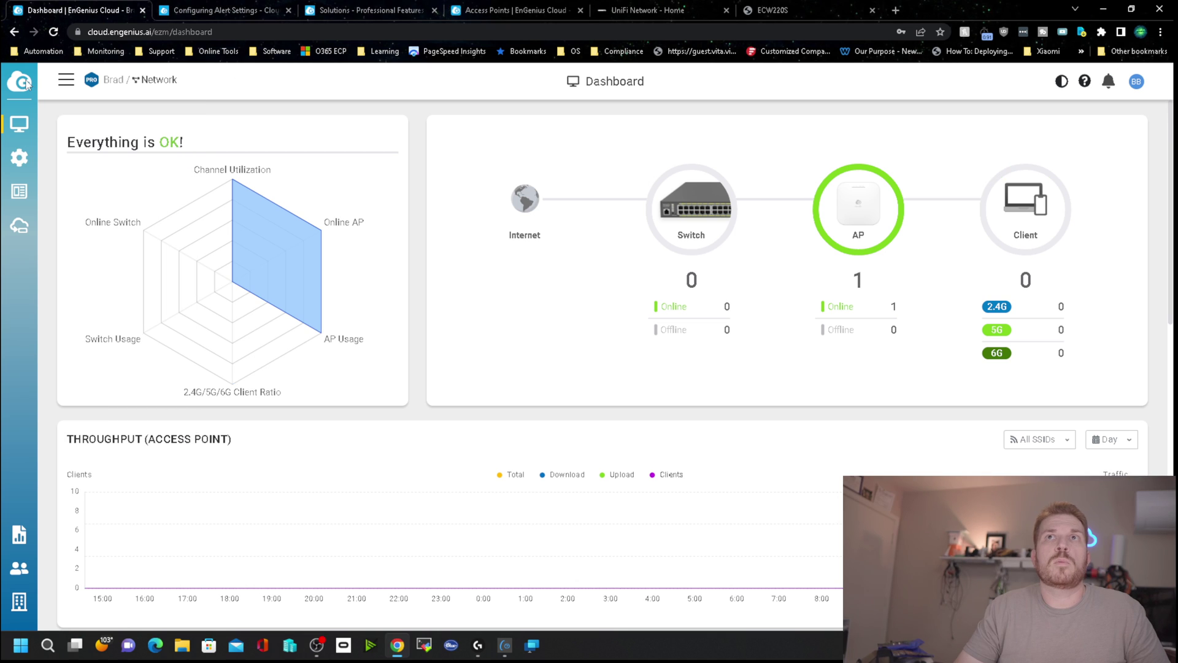
pyautogui.moveTo(20, 127)
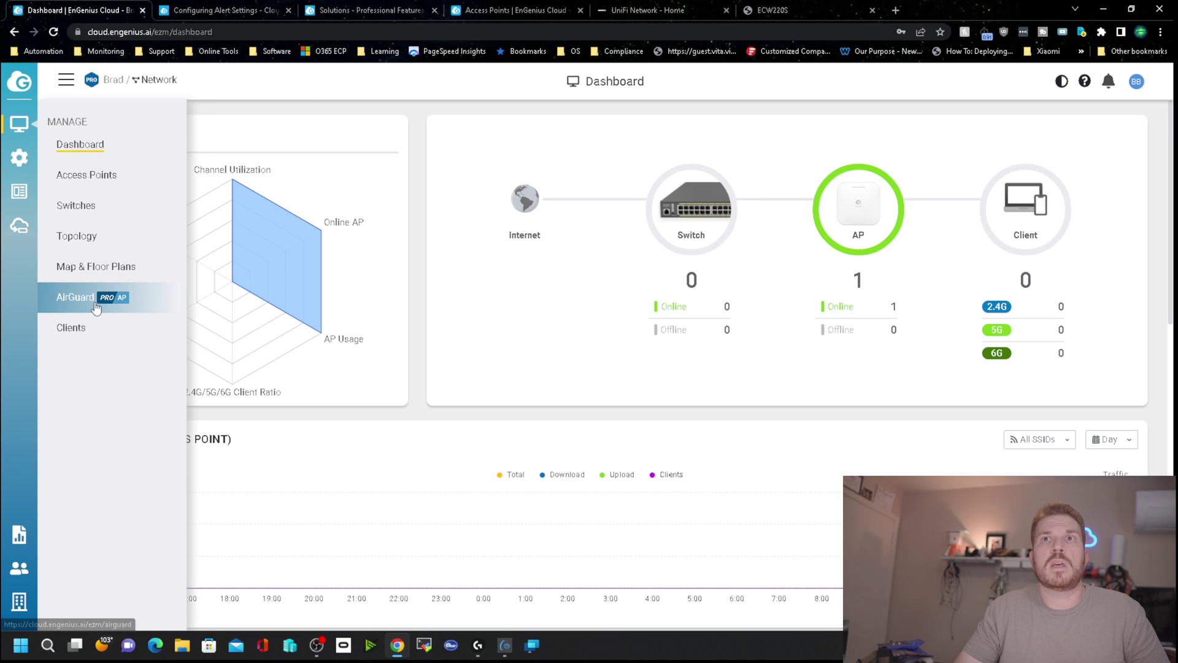
pyautogui.click(76, 297)
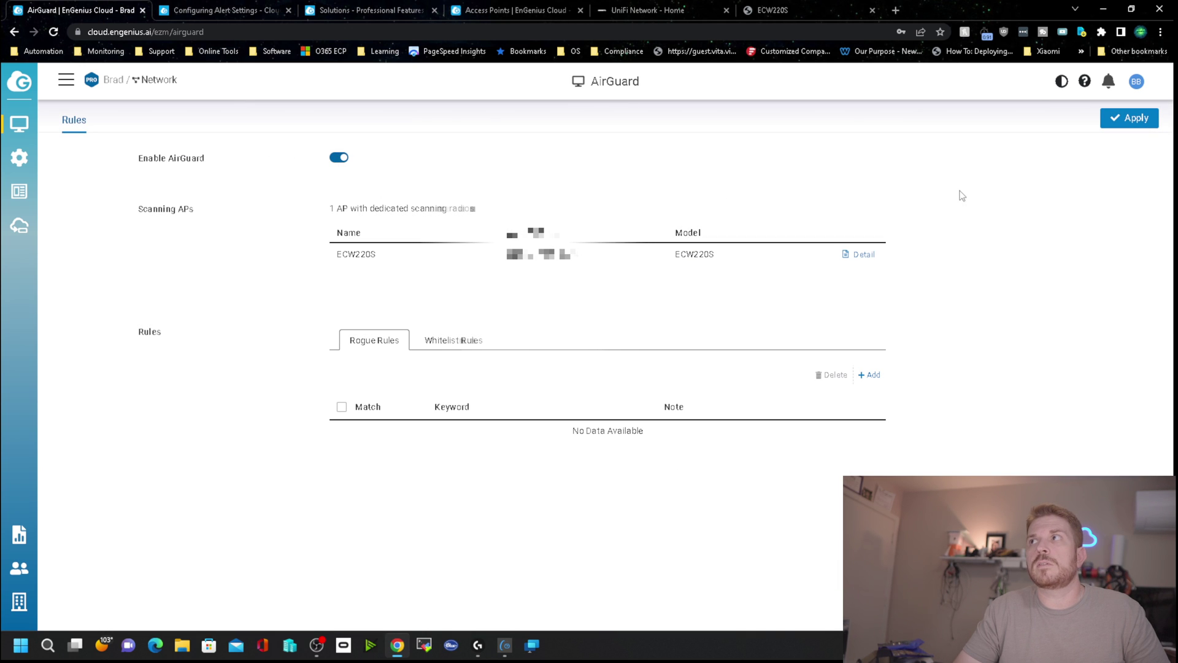
# Look through the Other SSIDs, Evil Twins, Rules, Malicious Attacks and RF Jamming lists
pyautogui.click(209, 121)
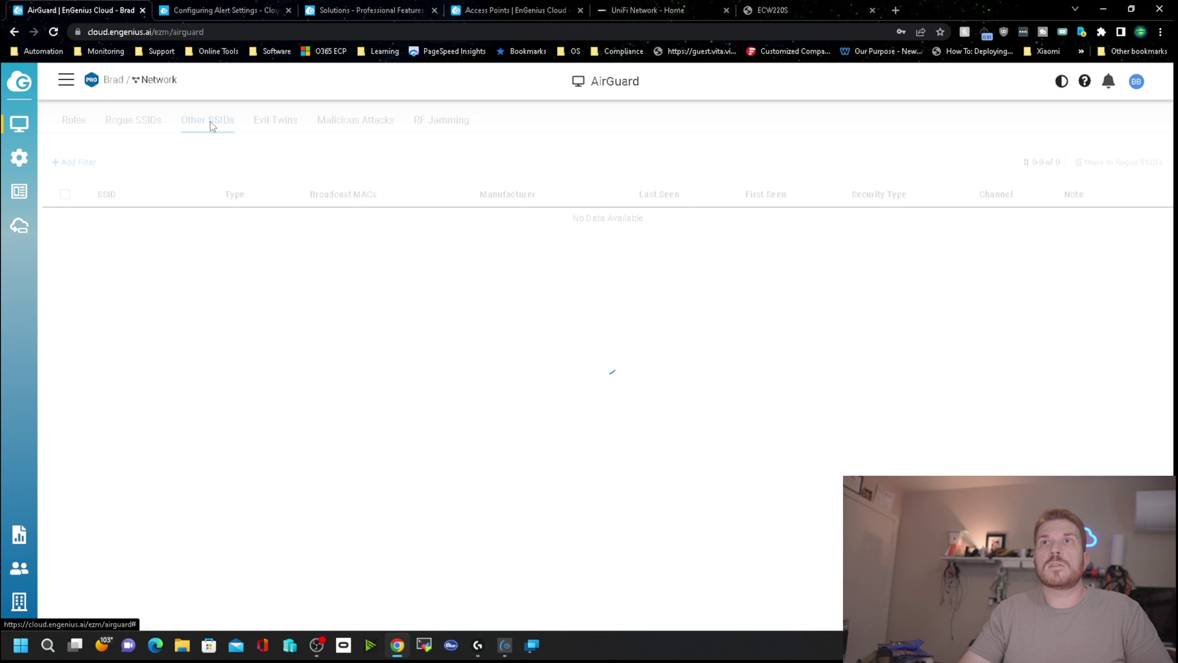
pyautogui.click(282, 123)
pyautogui.click(75, 121)
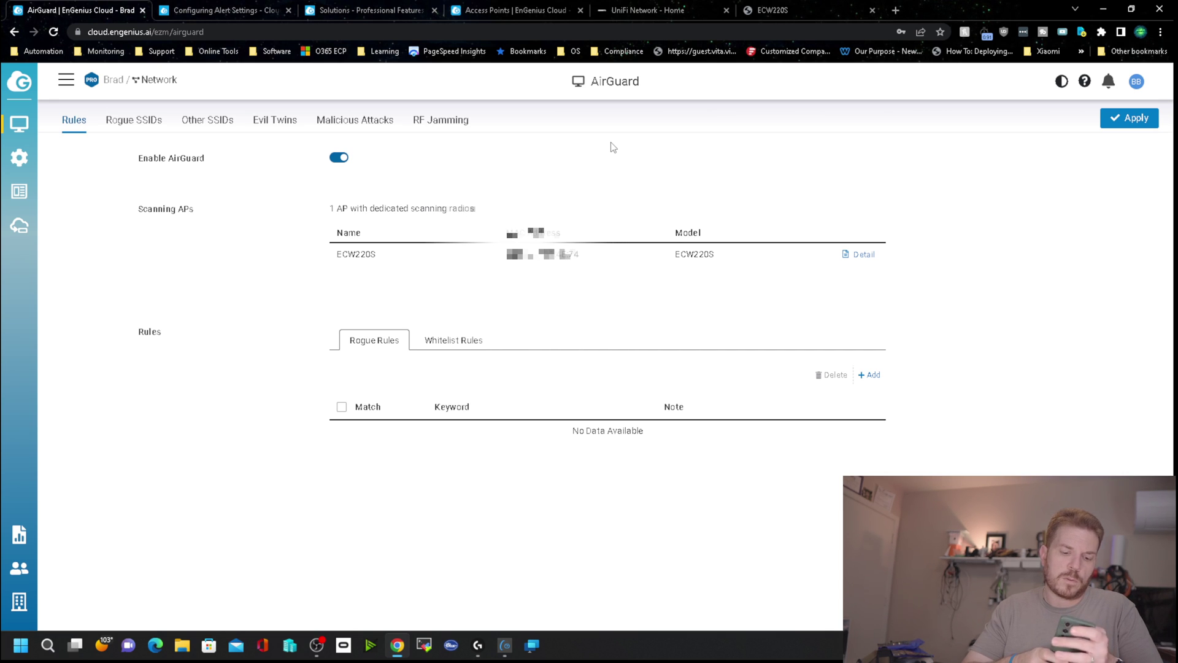
pyautogui.click(355, 119)
pyautogui.click(451, 122)
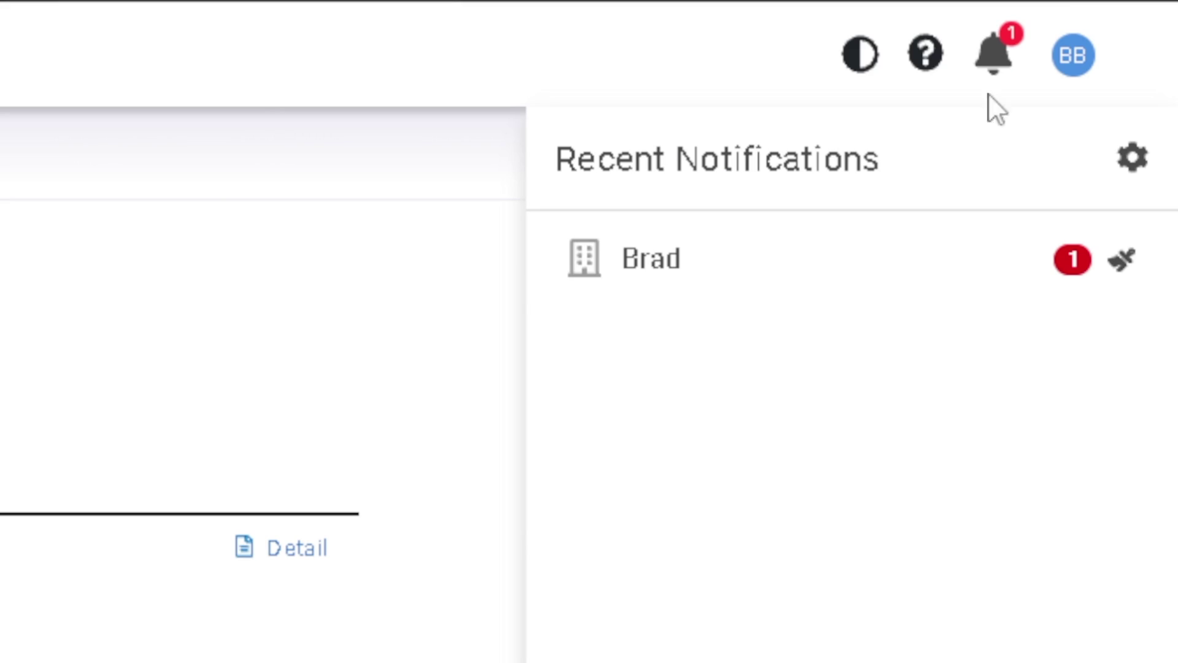
# From the rogue SSID alert, add the note 'My Phone's' to the EnGenius WiFi entry
pyautogui.click(1059, 273)
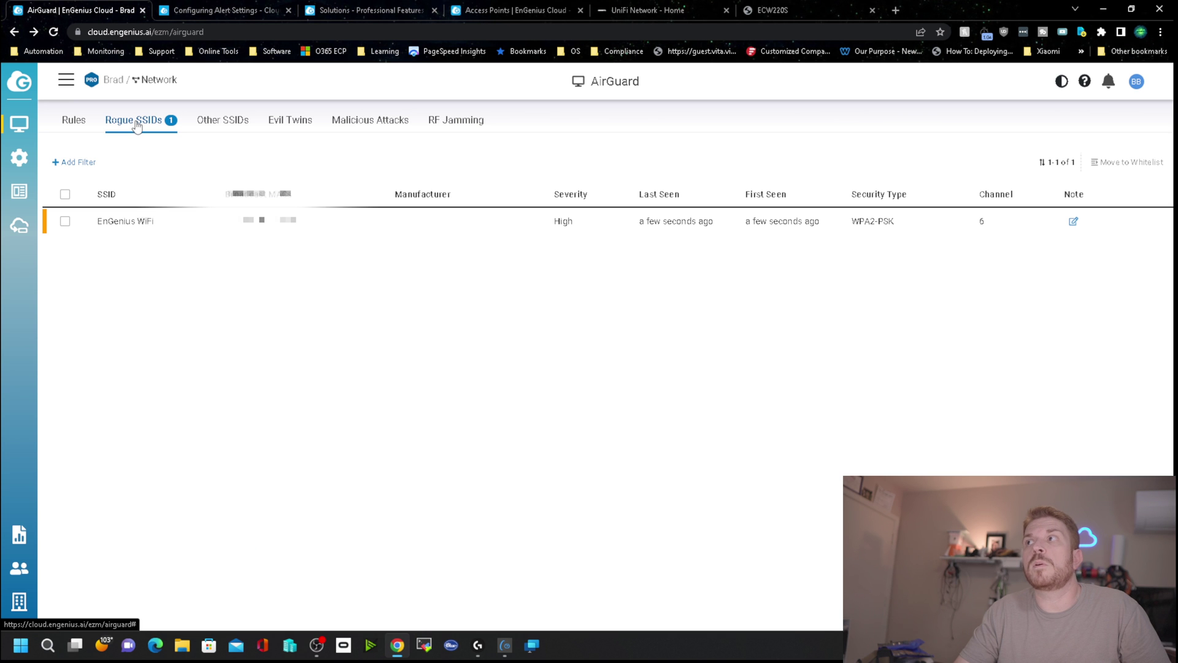
pyautogui.click(65, 220)
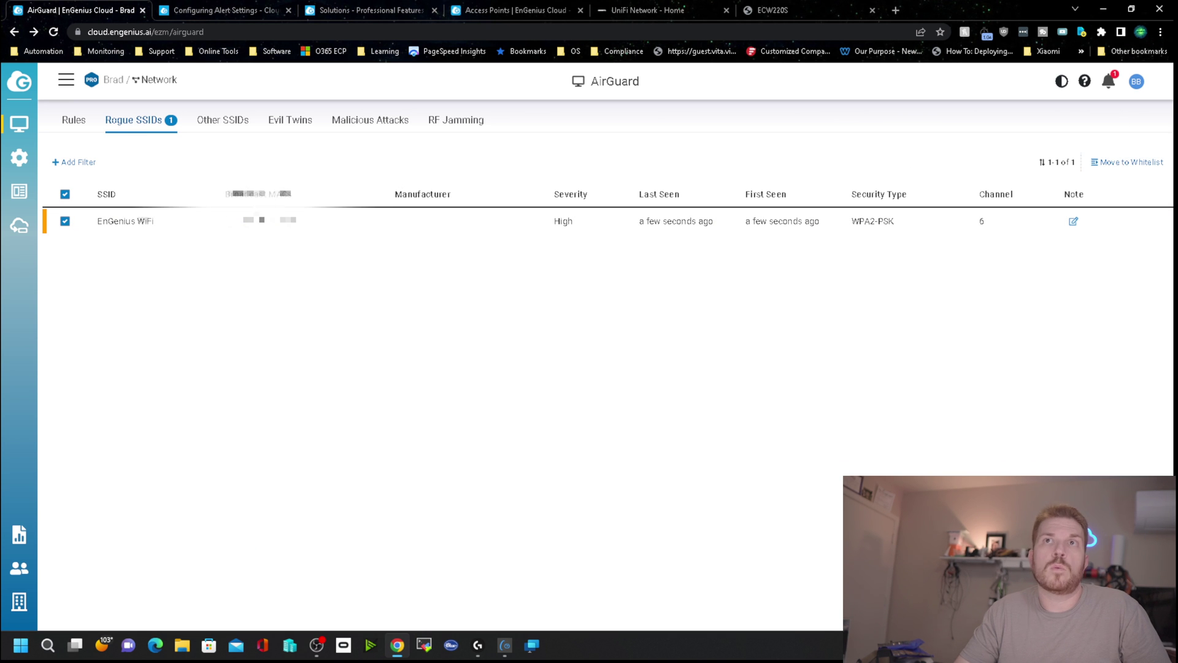
pyautogui.click(1127, 235)
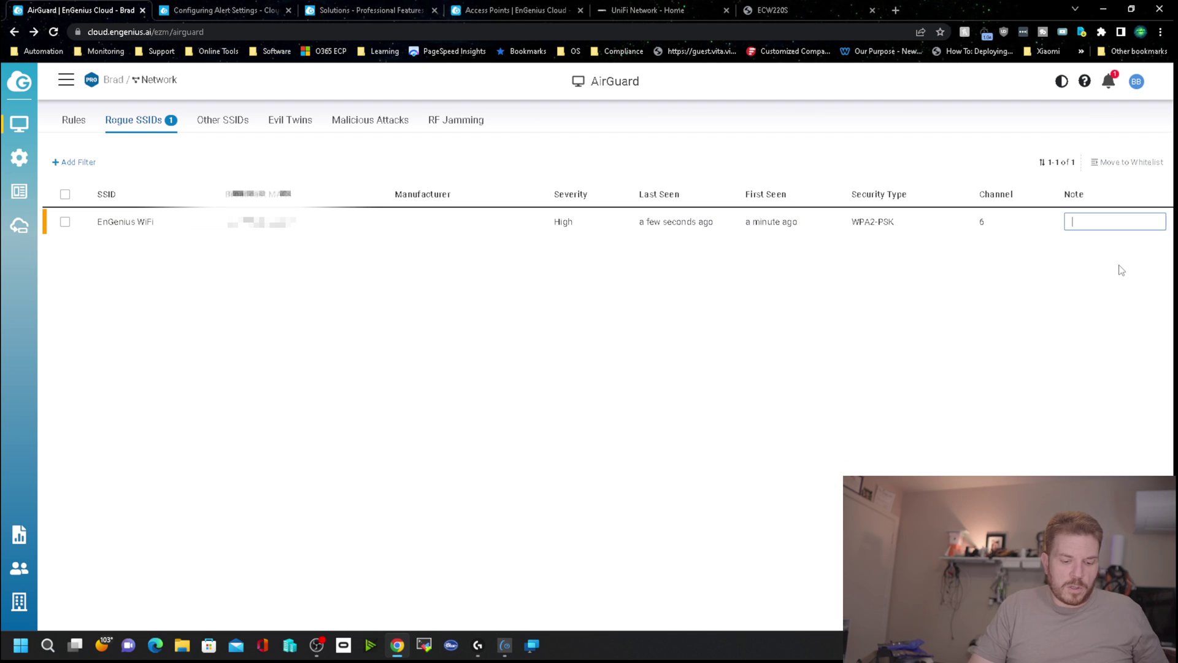
pyautogui.write("My Phone's")
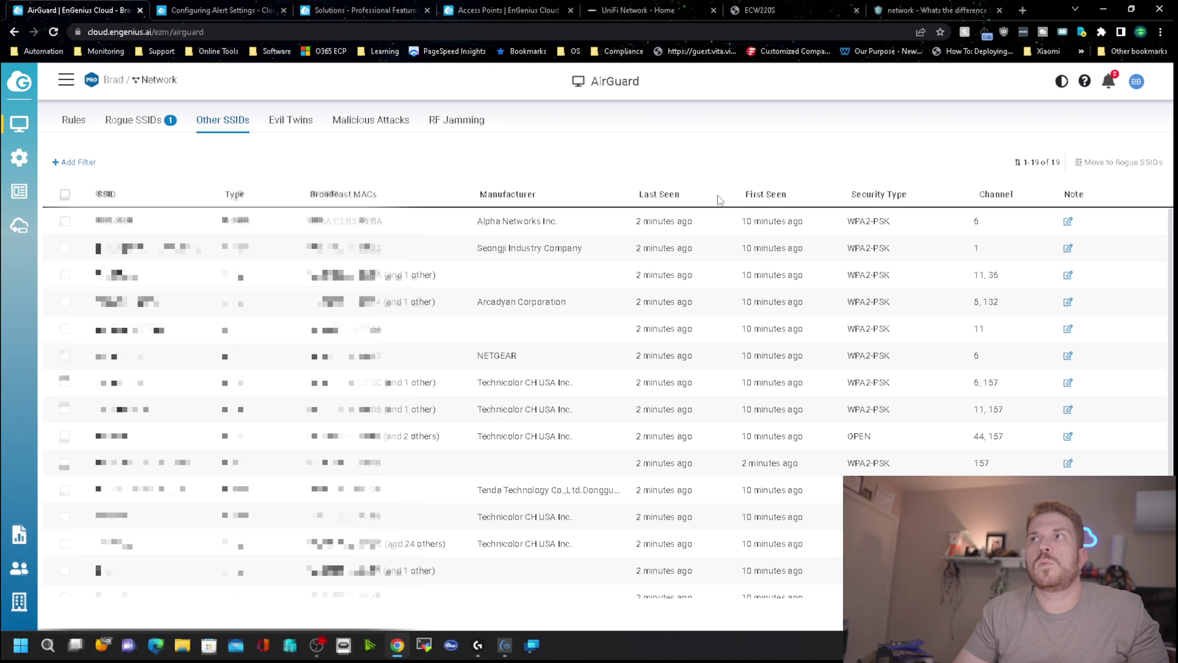
pyautogui.click(57, 164)
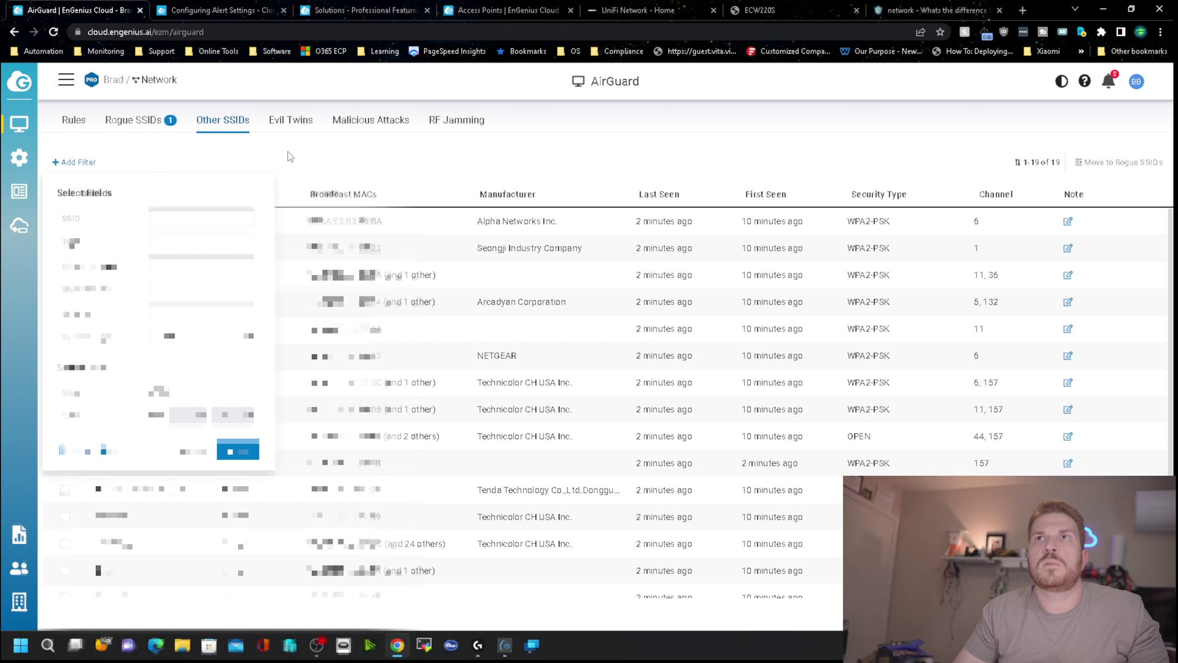
pyautogui.click(334, 168)
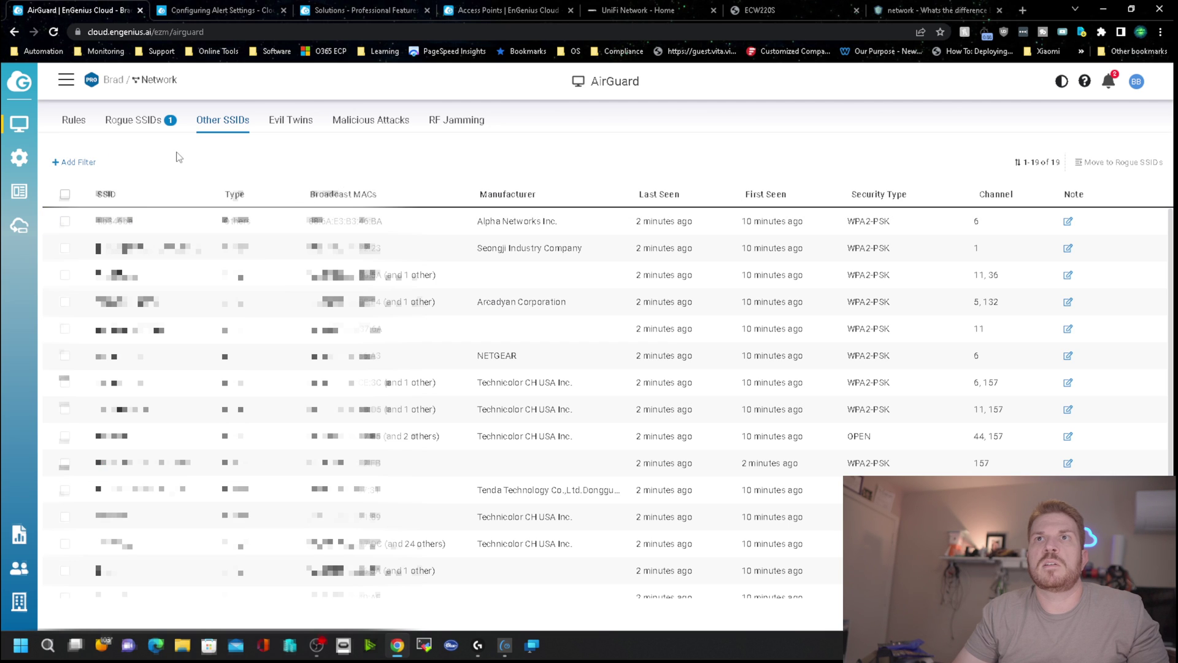
pyautogui.scroll(-2, 692, 338)
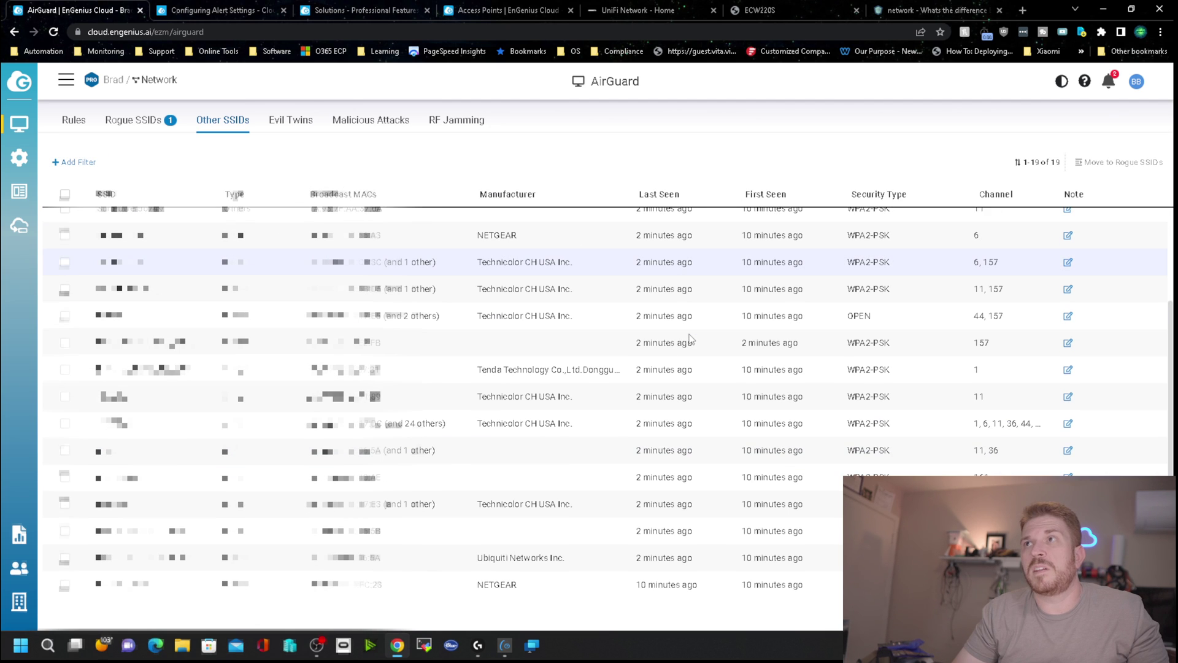